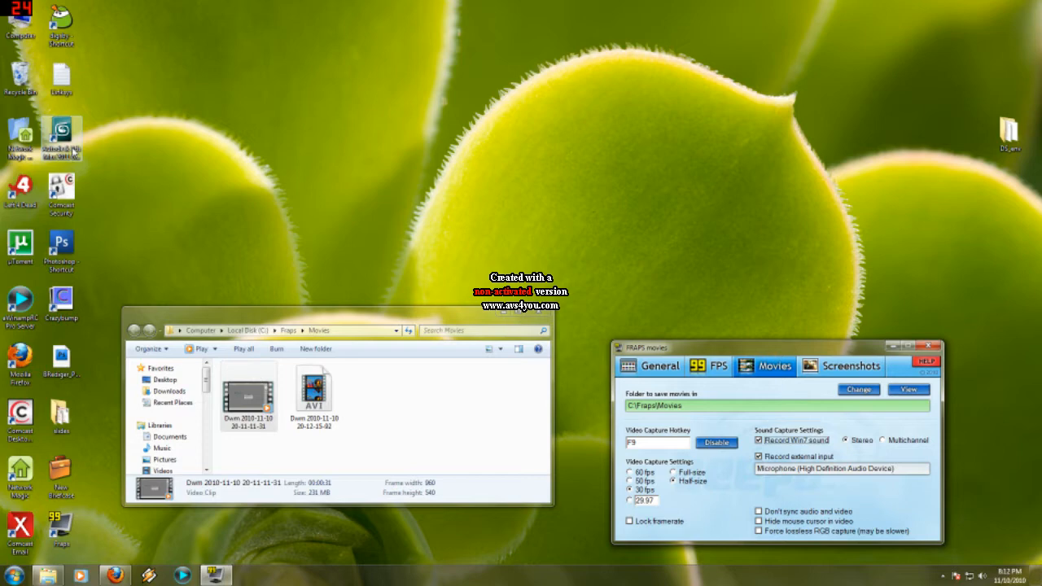
- Launch 3ds Max and open the recent scene DS_ENv_001(2010)25.max
double_click(70, 142)
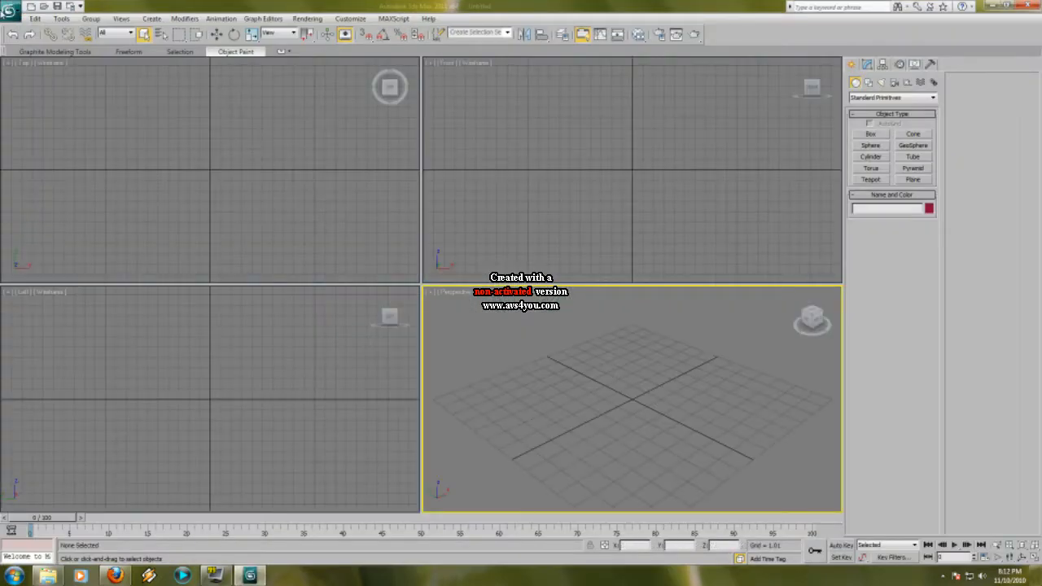
left_click(19, 11)
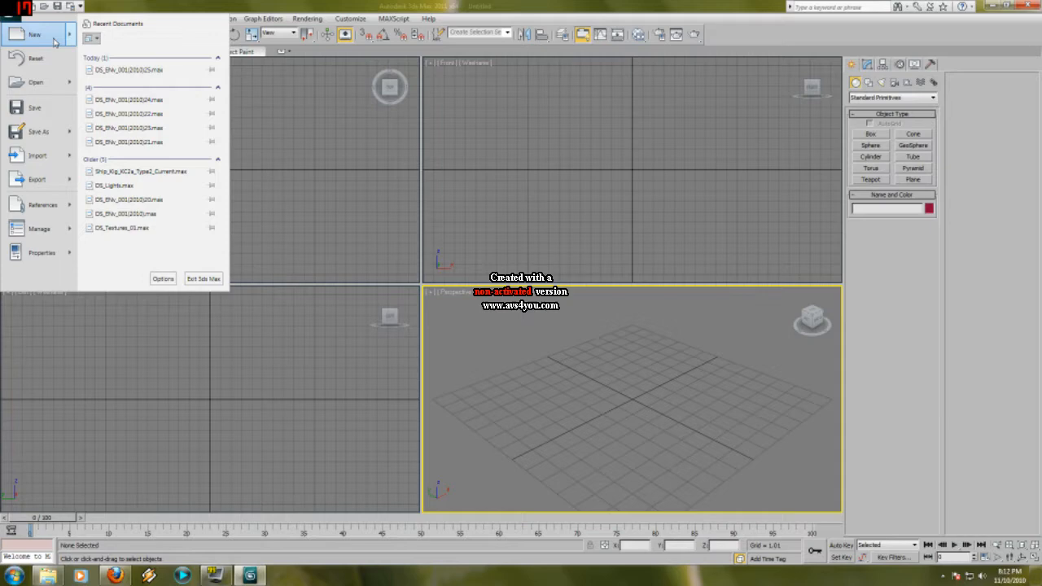
left_click(134, 75)
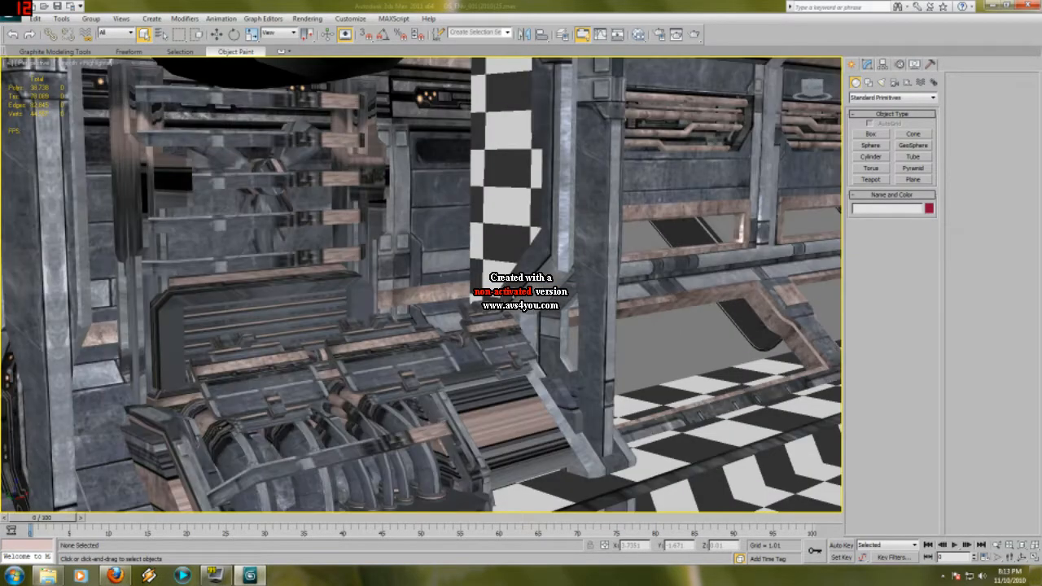
- Open the Slate Material Editor and display the parameters of Material #235, which uses the Floor_Metal_001 maps
scroll(501, 318, "down", 3)
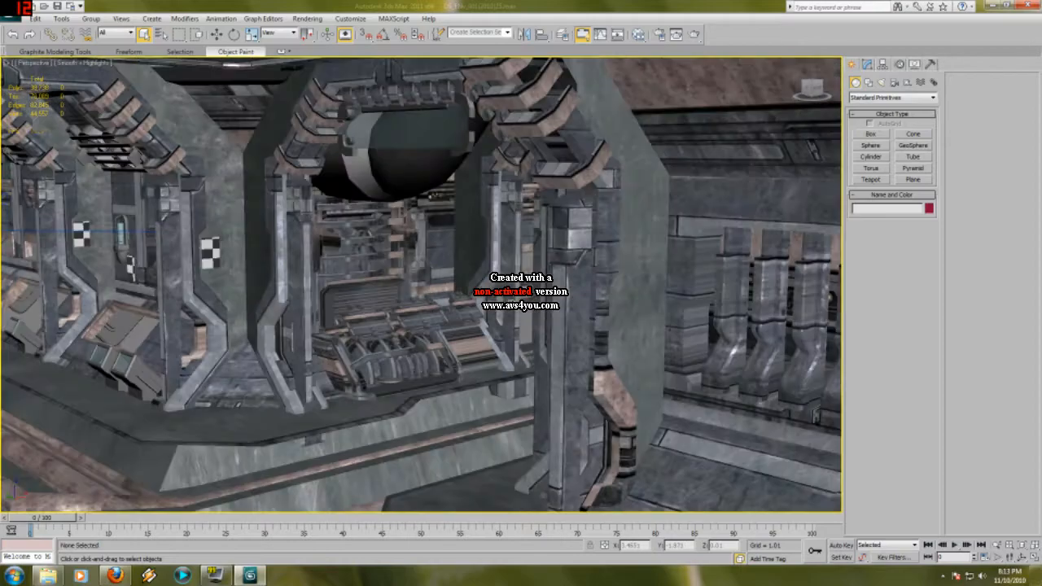
scroll(501, 318, "up", 1)
middle_click_drag(493, 322, 433, 299, "alt")
key("m")
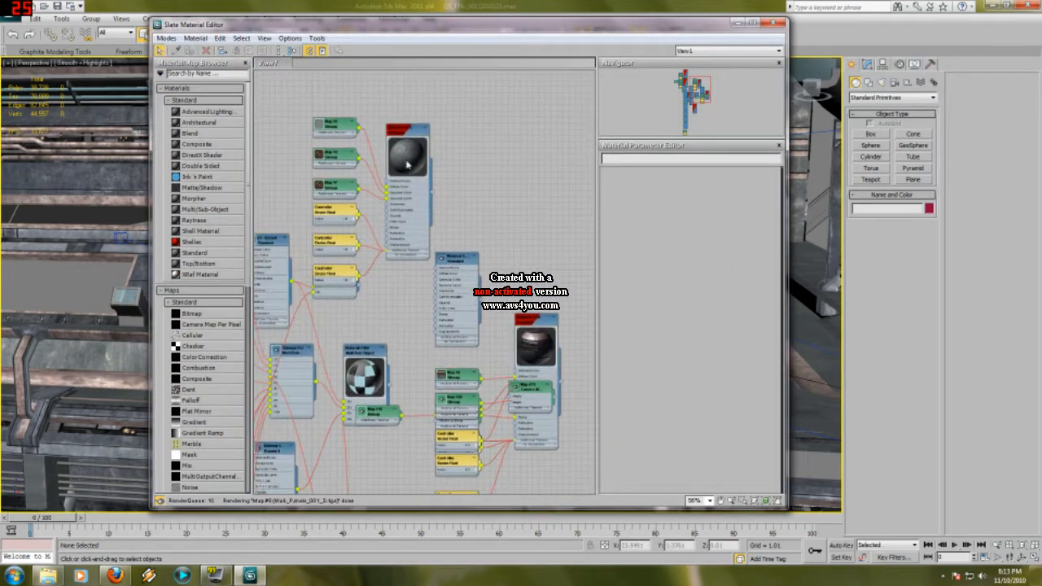
middle_click_drag(405, 144, 410, 175)
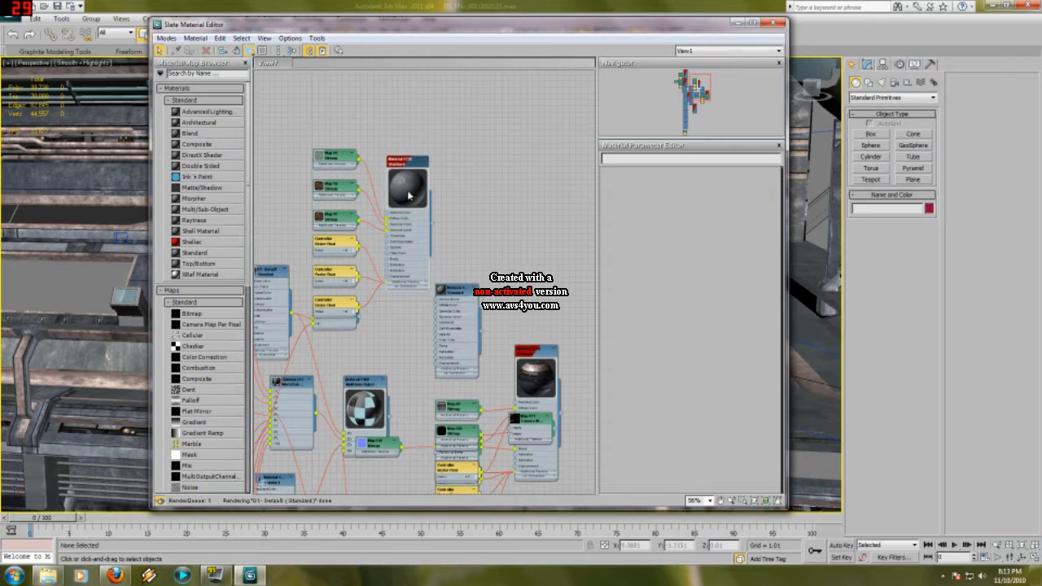
double_click(403, 168)
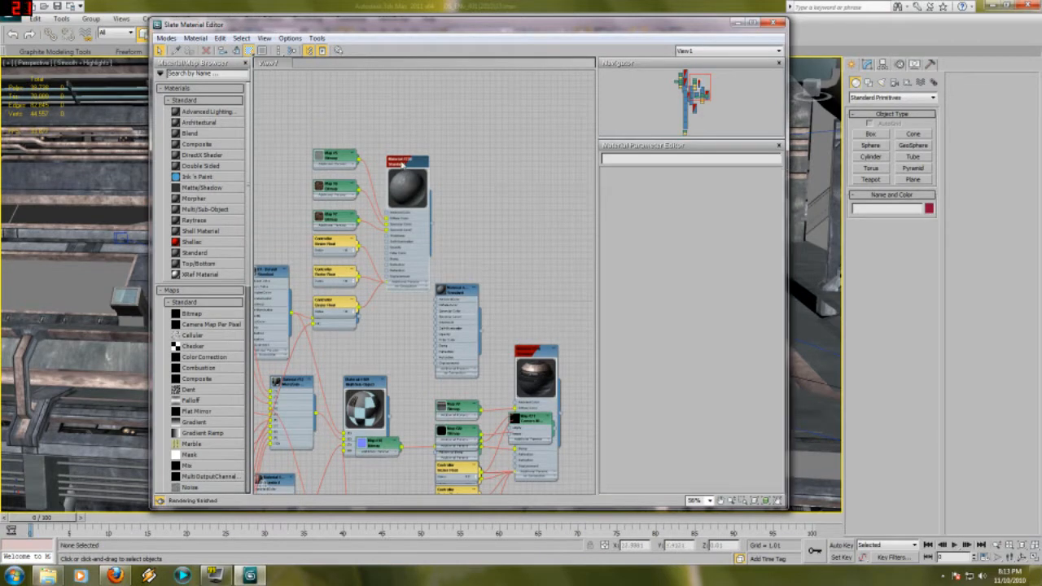
double_click(413, 190)
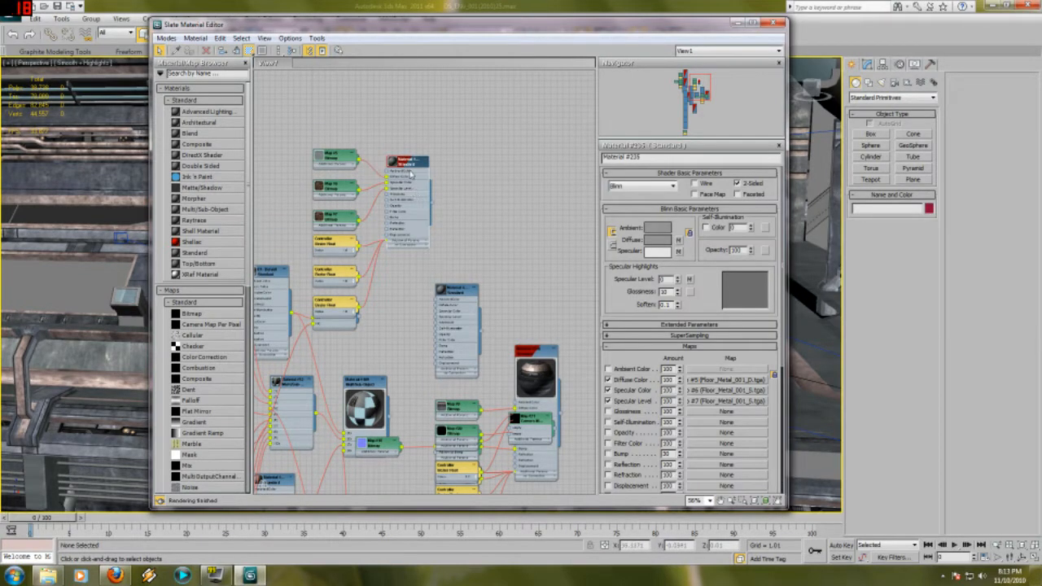
double_click(394, 162)
- Examine the preview sphere and map connections of the Material #236 node up close in the node graph
middle_click_drag(453, 225, 478, 264)
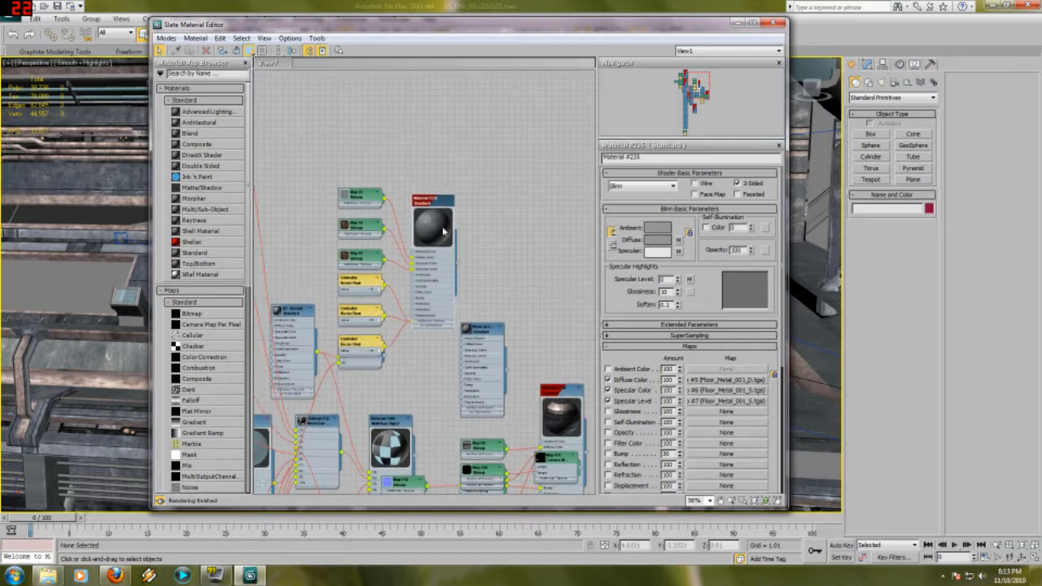
middle_click_drag(574, 350, 494, 259)
middle_click_drag(578, 283, 541, 236)
scroll(506, 262, "up", 1)
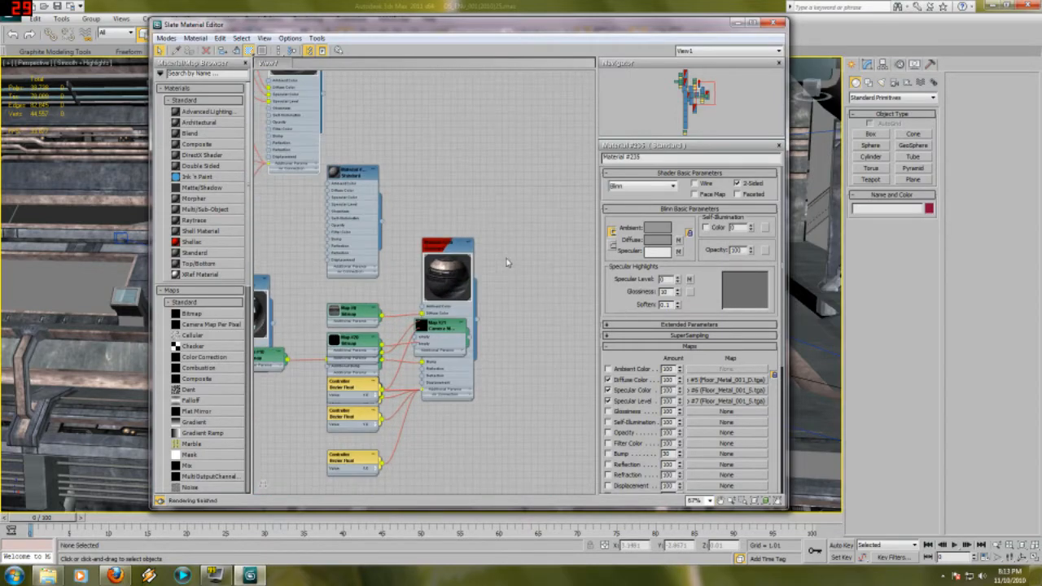
scroll(443, 268, "up", 5)
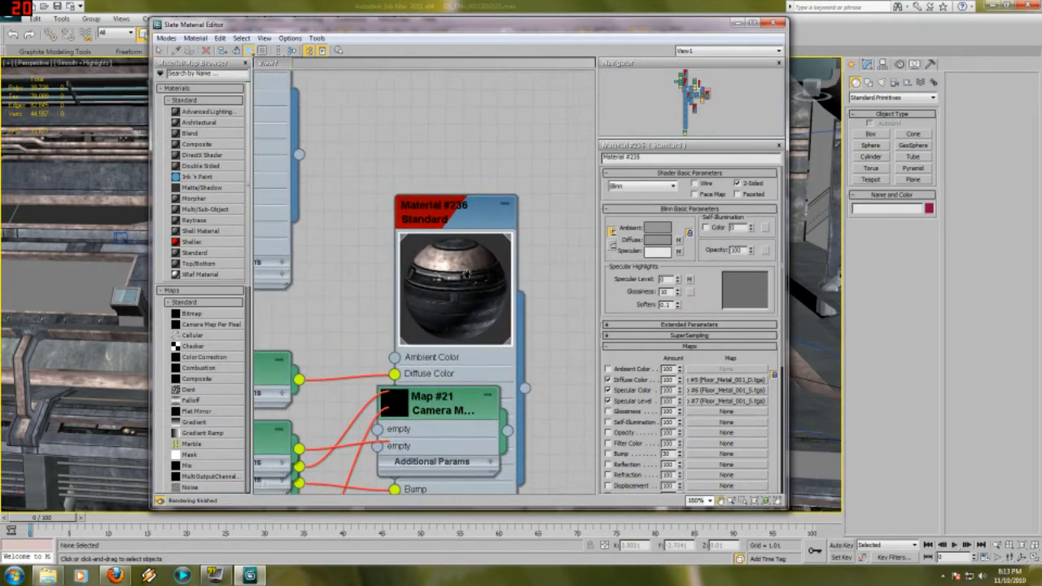
middle_click_drag(389, 206, 490, 326)
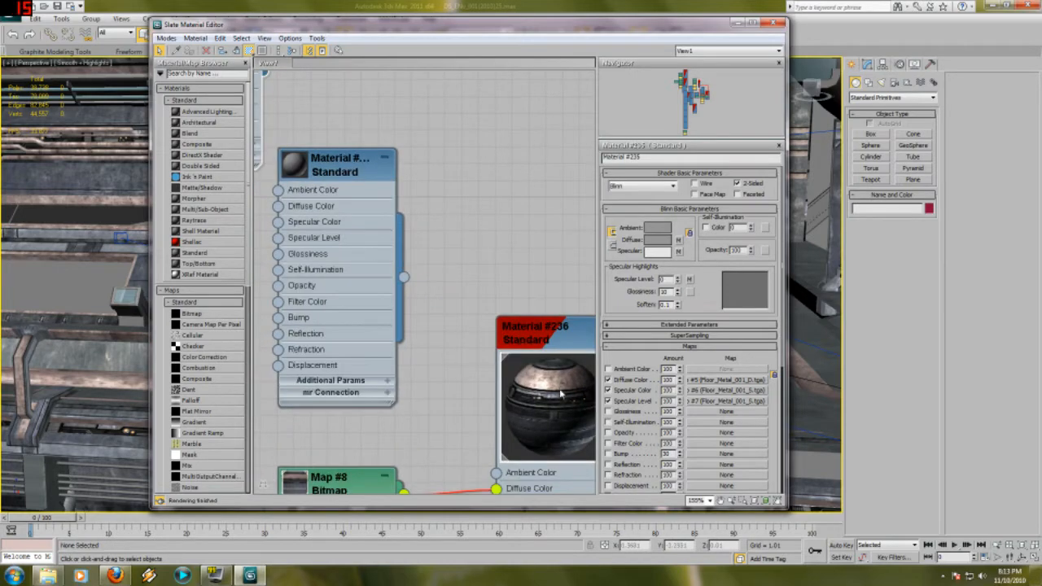
scroll(560, 394, "down", 4)
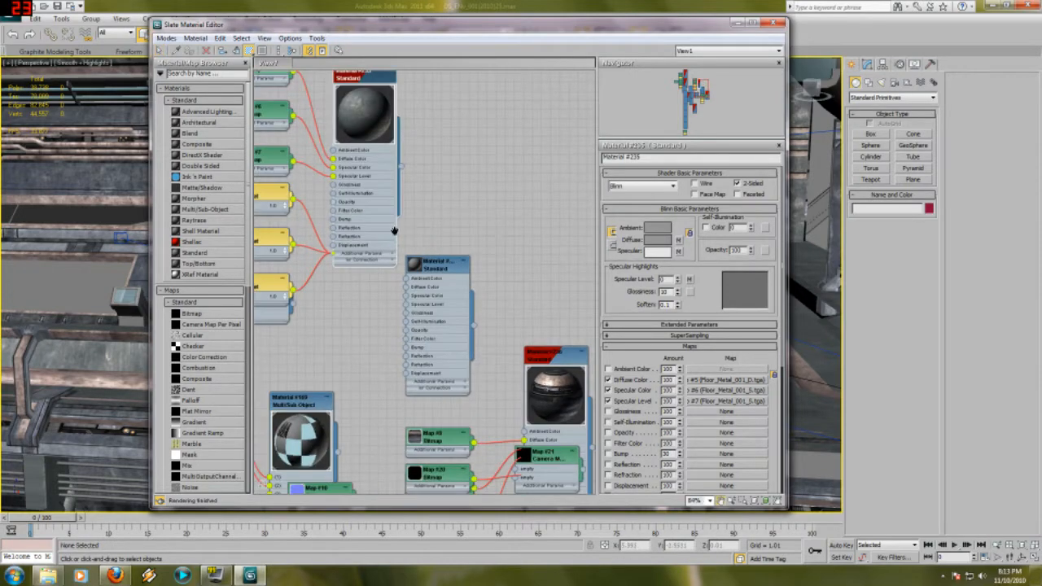
- Inspect the Material #3 and Material #2 nodes, their enlarged previews and the bitmaps feeding them
middle_click_drag(394, 231, 530, 279)
middle_click_drag(365, 174, 463, 305)
middle_click_drag(432, 268, 518, 305)
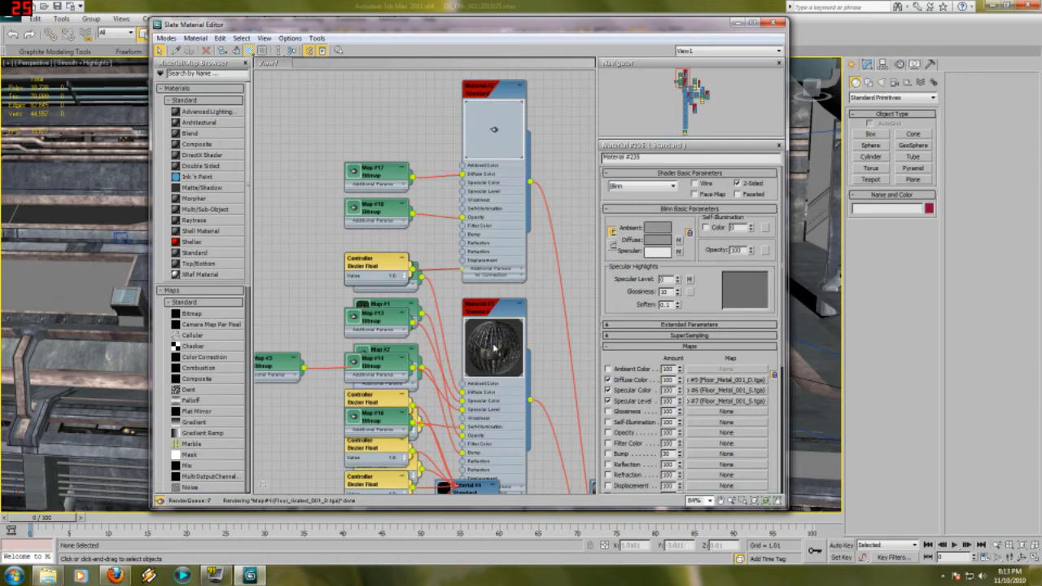
scroll(494, 349, "up", 4)
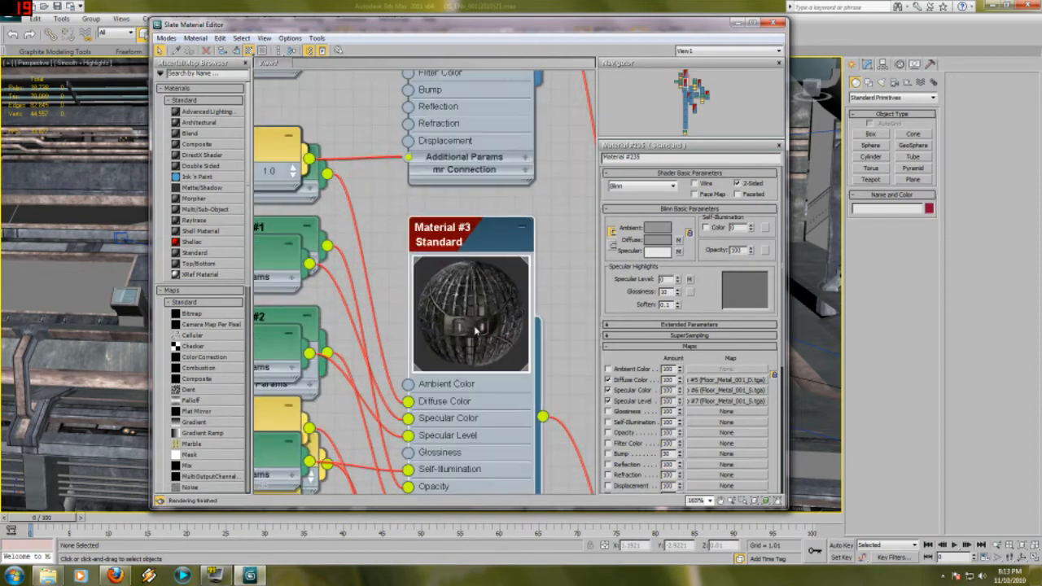
scroll(476, 330, "down", 5)
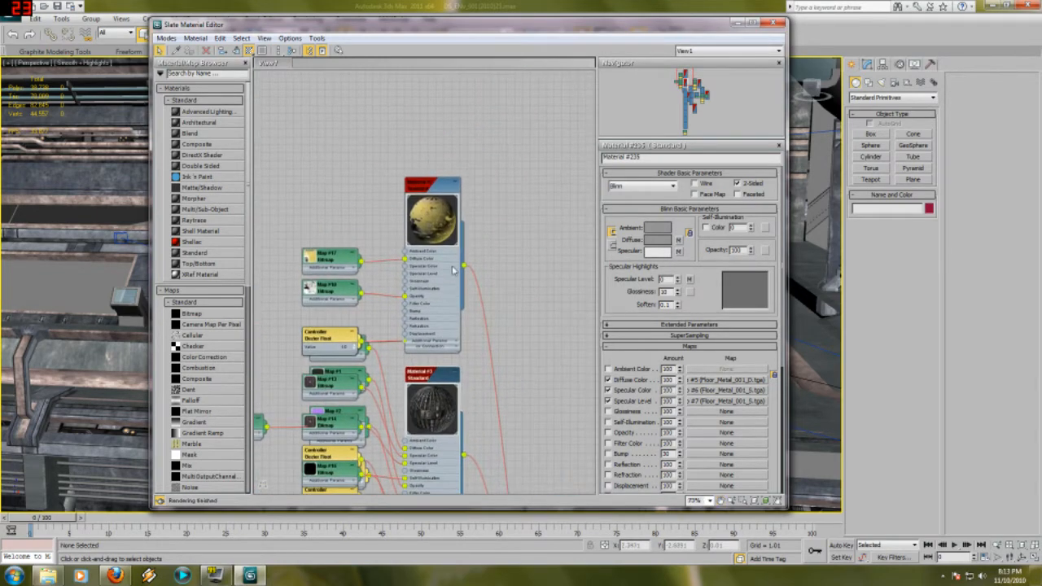
scroll(453, 270, "up", 4)
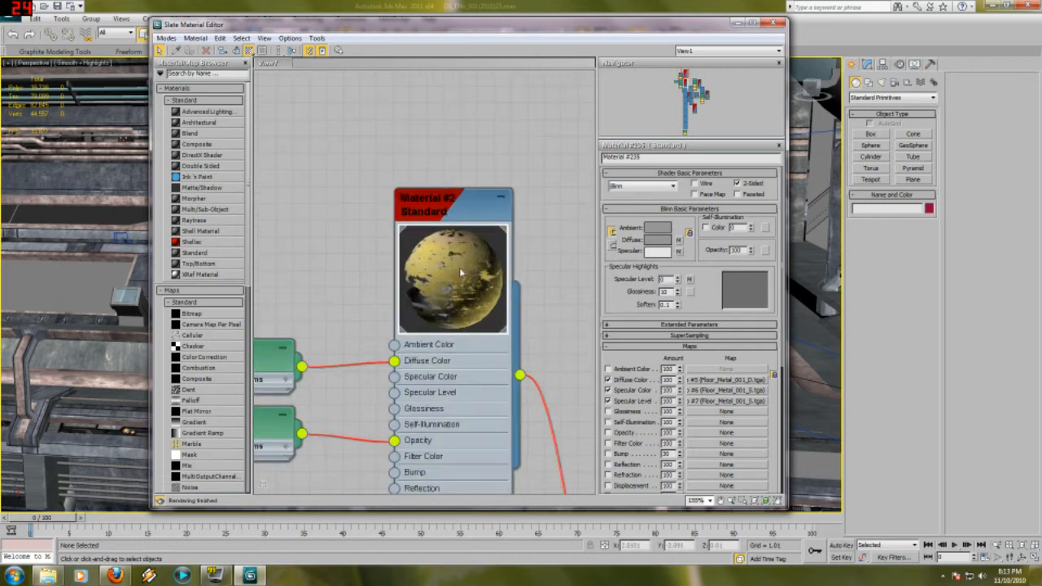
middle_click_drag(461, 331, 449, 271)
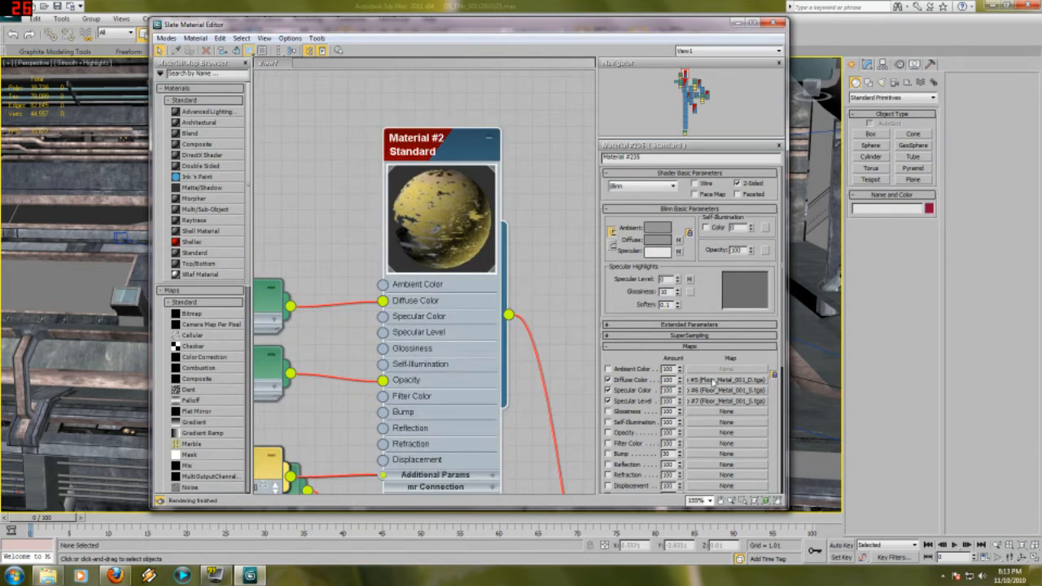
middle_click_drag(383, 228, 513, 170)
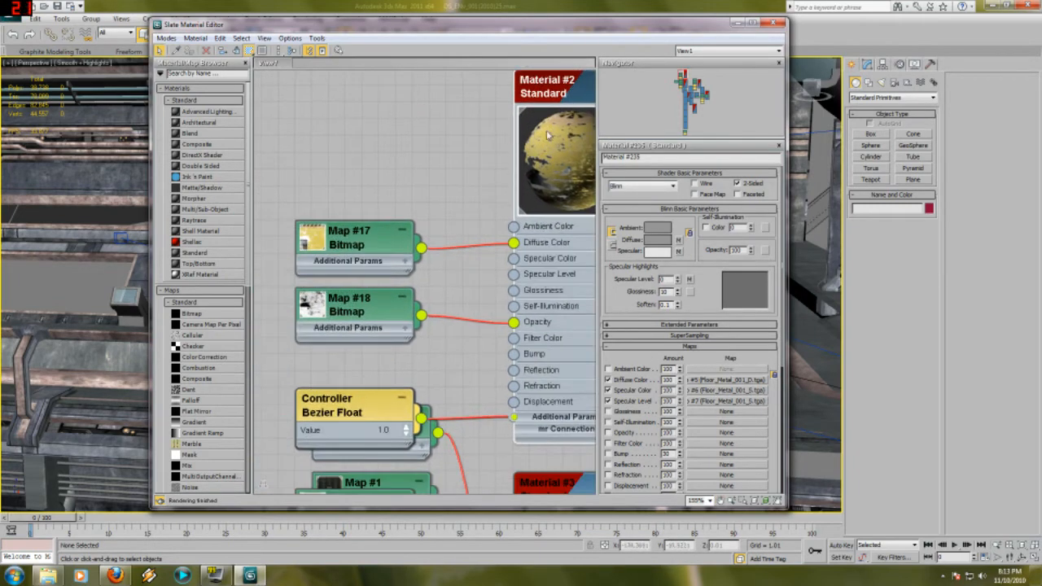
- View the full Floor_Decals_001 image used as Material #2's diffuse map, and close the image window
double_click(558, 103)
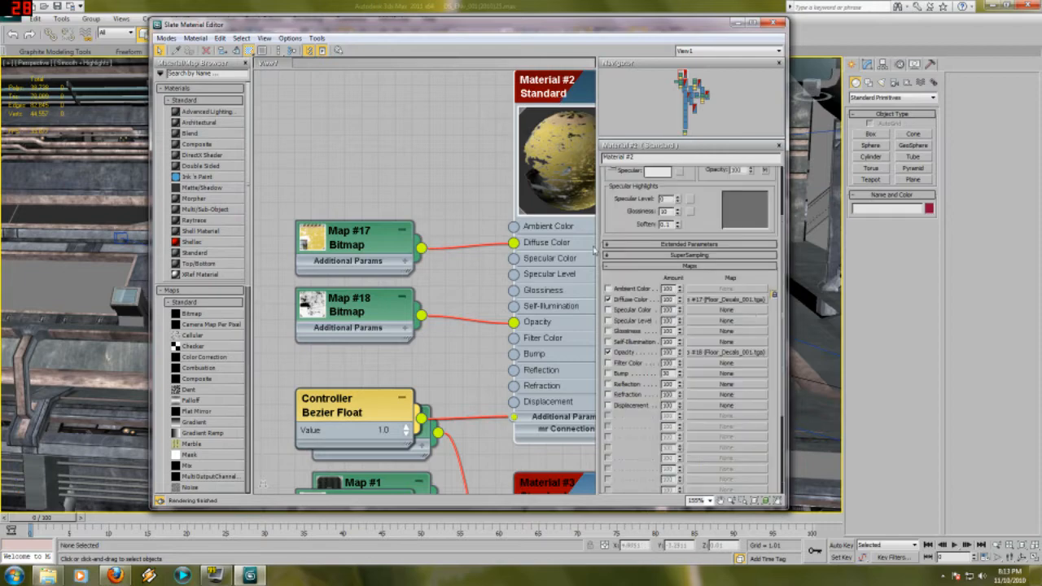
left_click(728, 301)
left_click(741, 328)
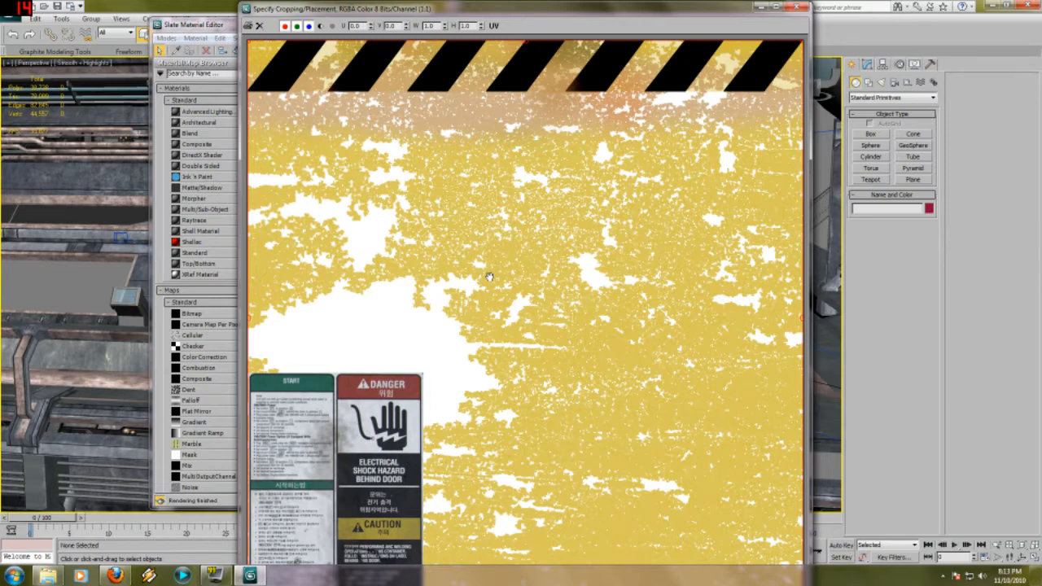
left_click(796, 6)
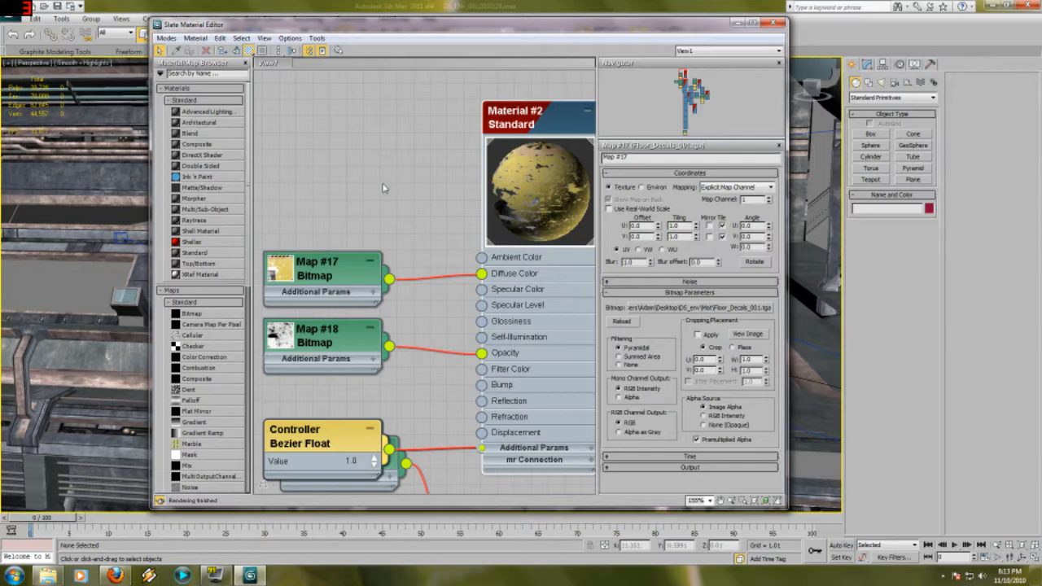
- Look over the remaining material nodes in the graph and close the Slate Material Editor
scroll(383, 188, "down", 5)
middle_click_drag(394, 223, 468, 82)
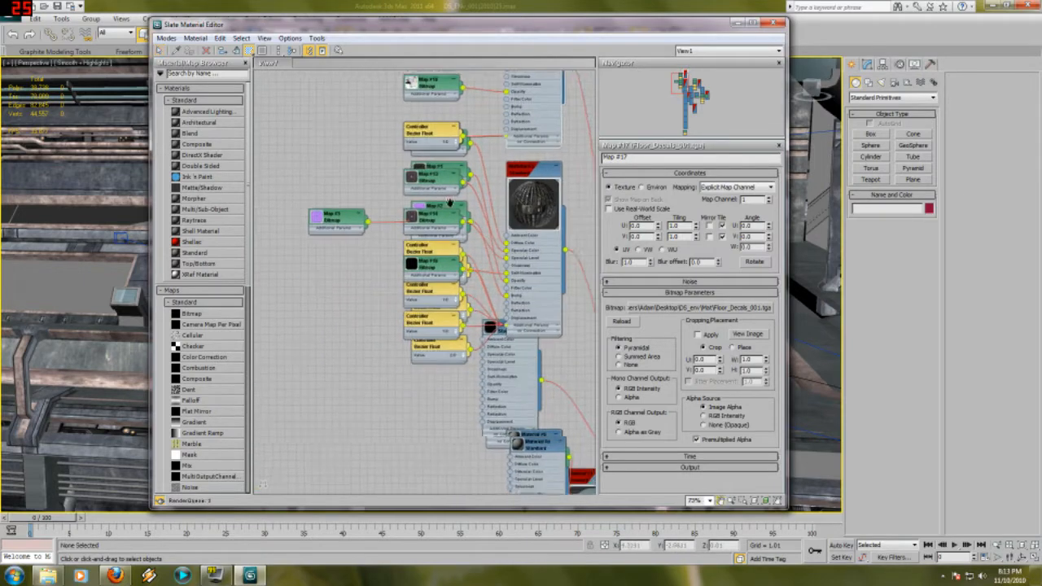
middle_click_drag(525, 260, 402, 177)
middle_click_drag(463, 239, 433, 211)
middle_click_drag(484, 377, 275, 253)
scroll(437, 237, "down", 5)
middle_click_drag(402, 176, 466, 278)
left_click(734, 23)
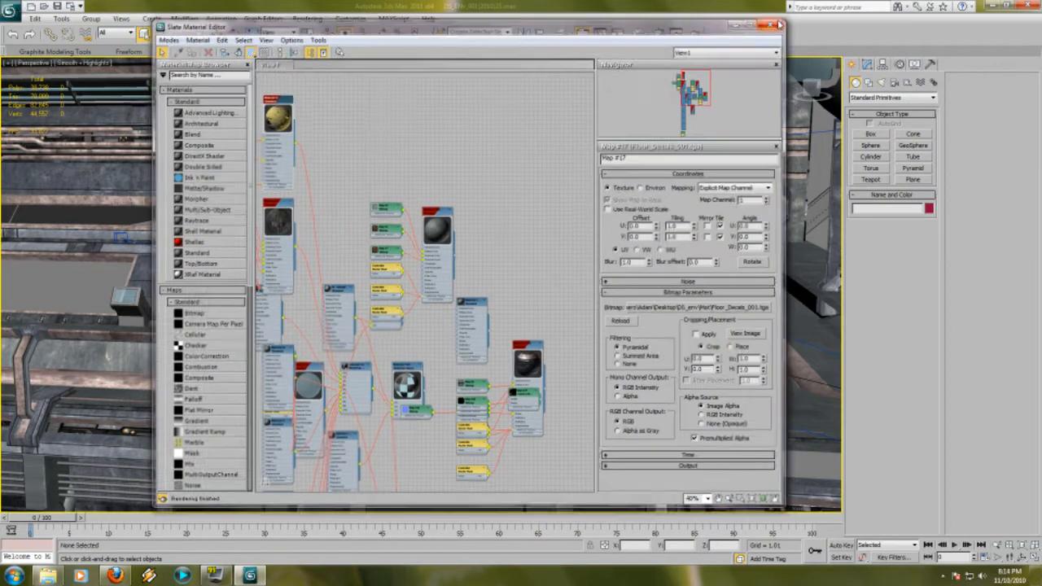
- Examine the textured walls, pipes, railings and ceiling of the environment in the perspective view
middle_click_drag(350, 203, 542, 246)
middle_click_drag(415, 233, 423, 199)
middle_click_drag(411, 254, 400, 270)
middle_click_drag(413, 225, 453, 251)
scroll(401, 244, "down", 1)
scroll(402, 245, "up", 1)
scroll(456, 253, "down", 2)
scroll(453, 250, "up", 2)
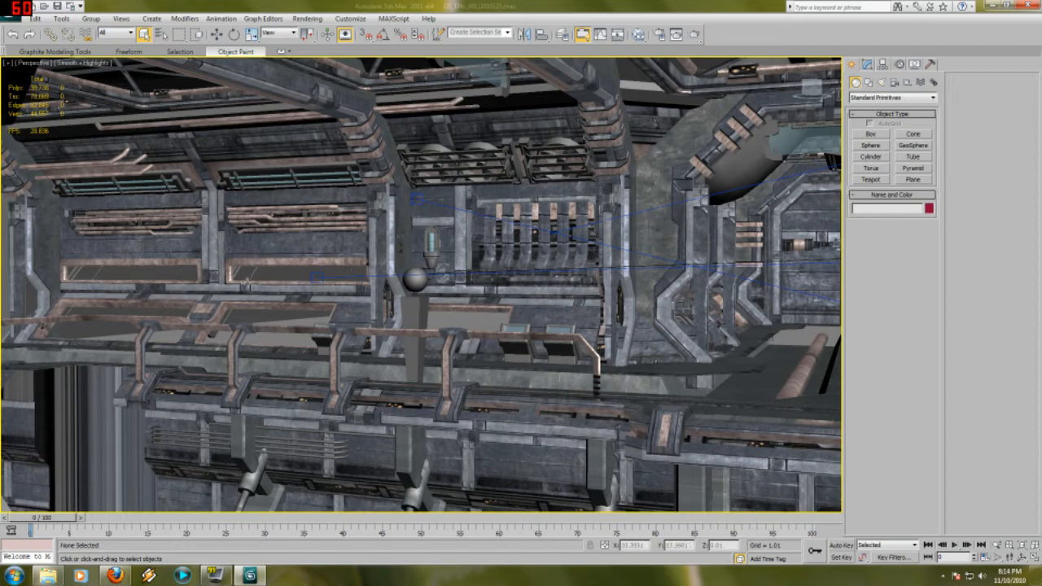
middle_click_drag(428, 134, 490, 270, "alt")
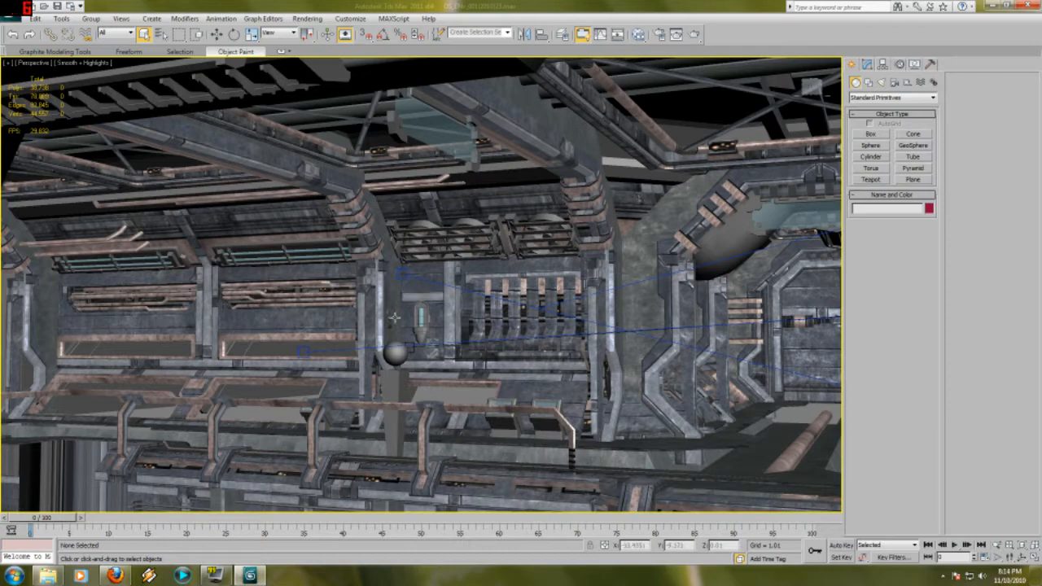
- Reopen the Slate Material Editor at the Material #236 node, view the Map #17 decal image again and close it
key("m")
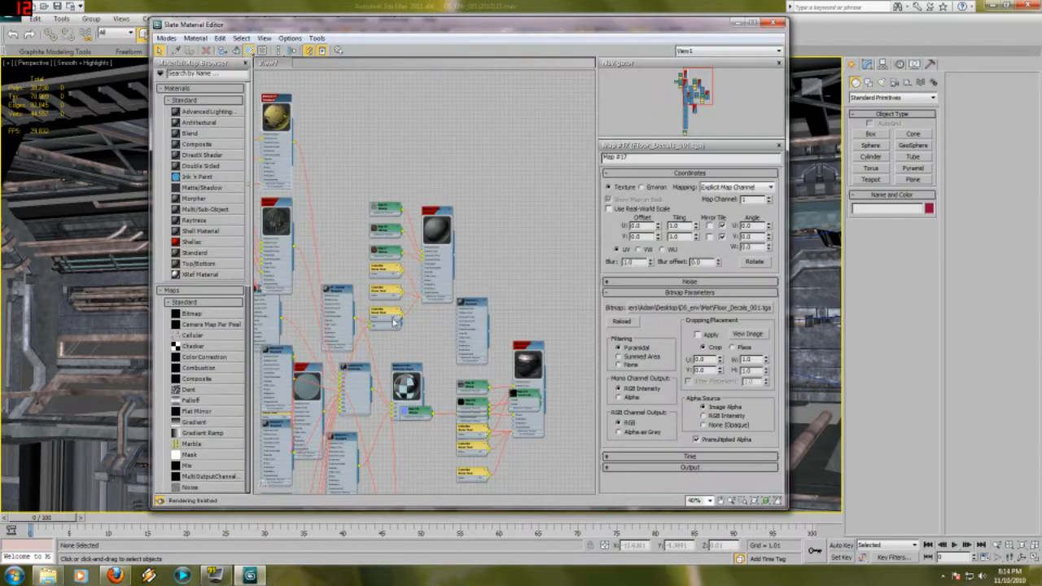
scroll(399, 275, "up", 5)
scroll(400, 275, "up", 2)
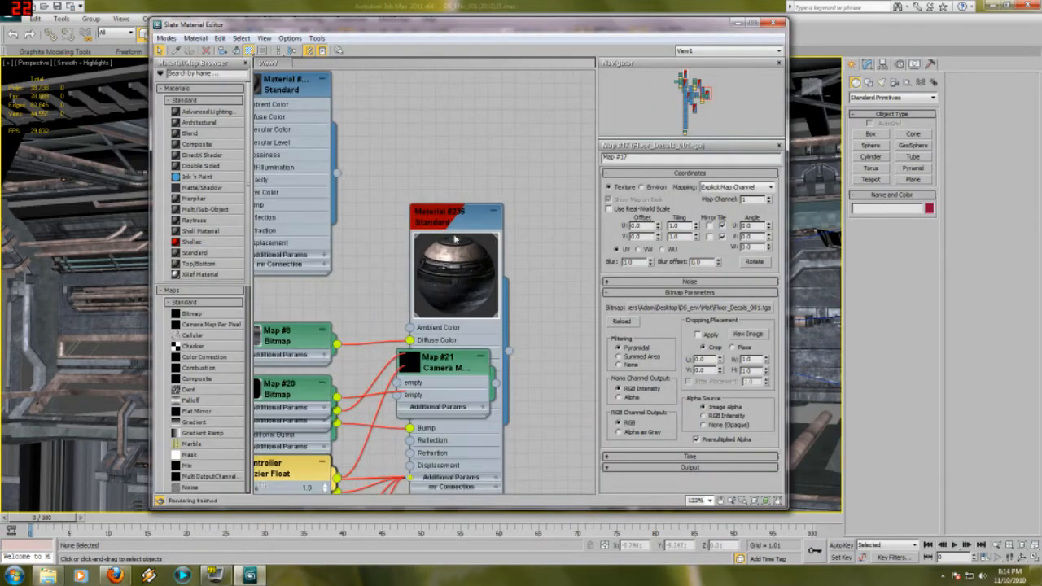
left_click(746, 334)
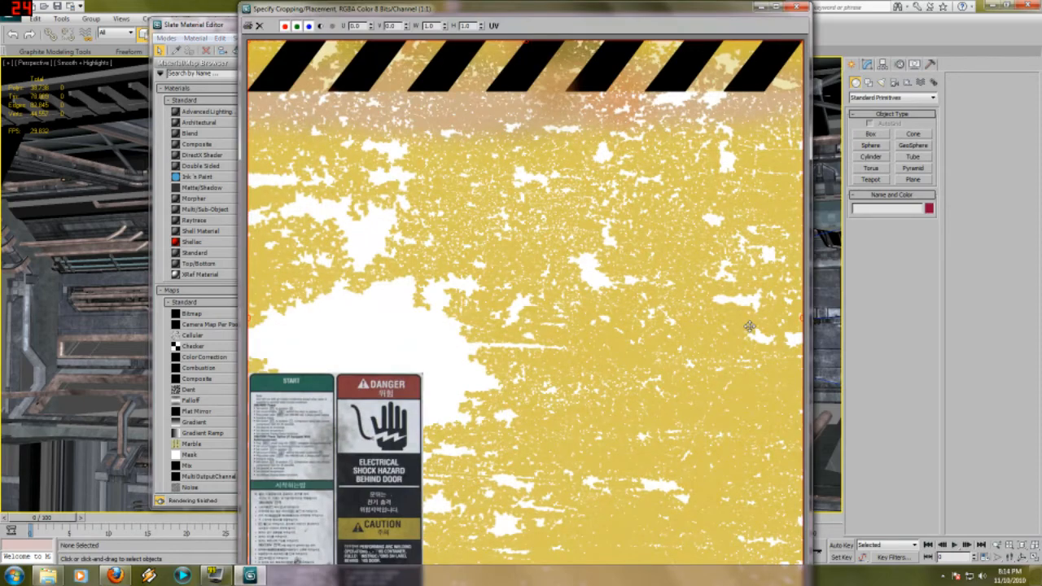
left_click(796, 6)
- Examine the full Wall_Panels_001_D image used as Material #236's diffuse map, and close the image window
double_click(460, 211)
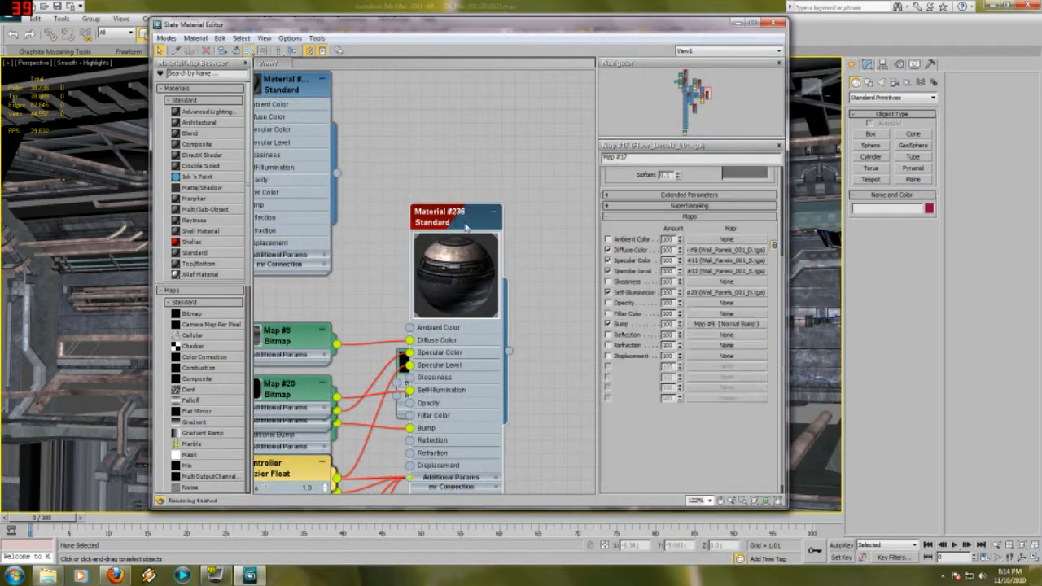
left_click(746, 380)
left_click(745, 334)
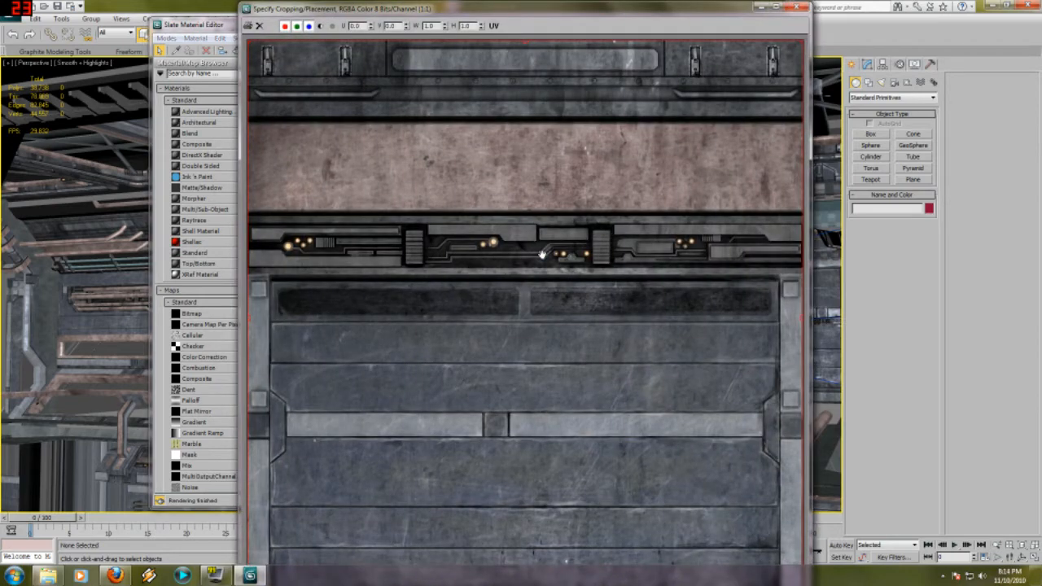
scroll(469, 182, "down", 1)
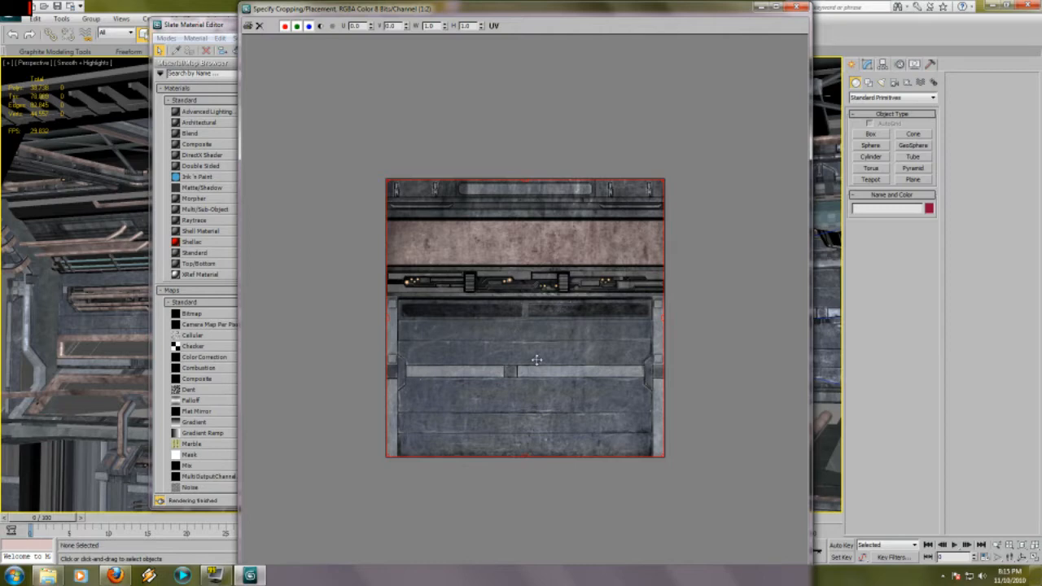
scroll(537, 359, "up", 1)
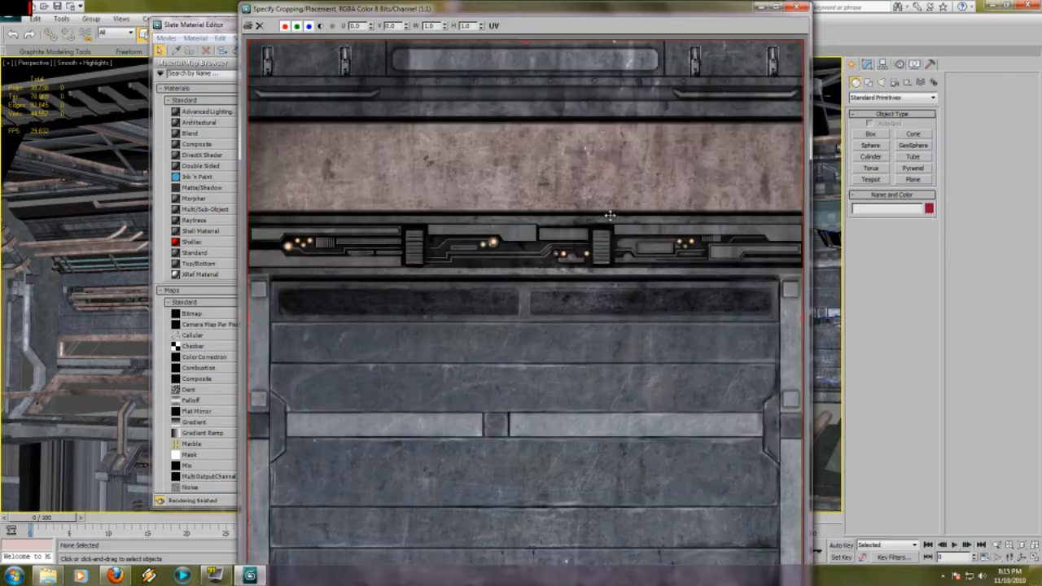
scroll(646, 189, "down", 1)
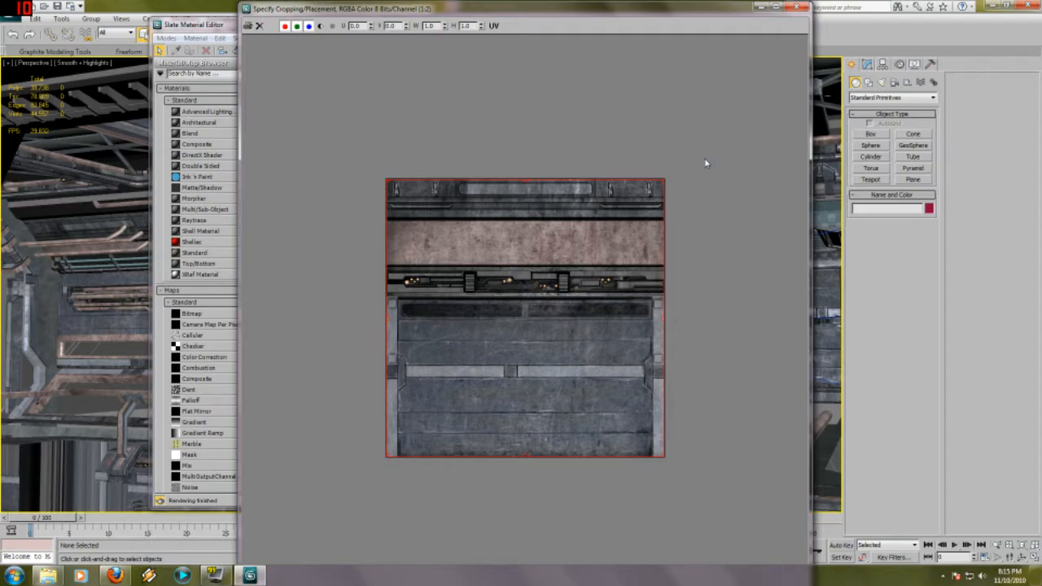
left_click(796, 7)
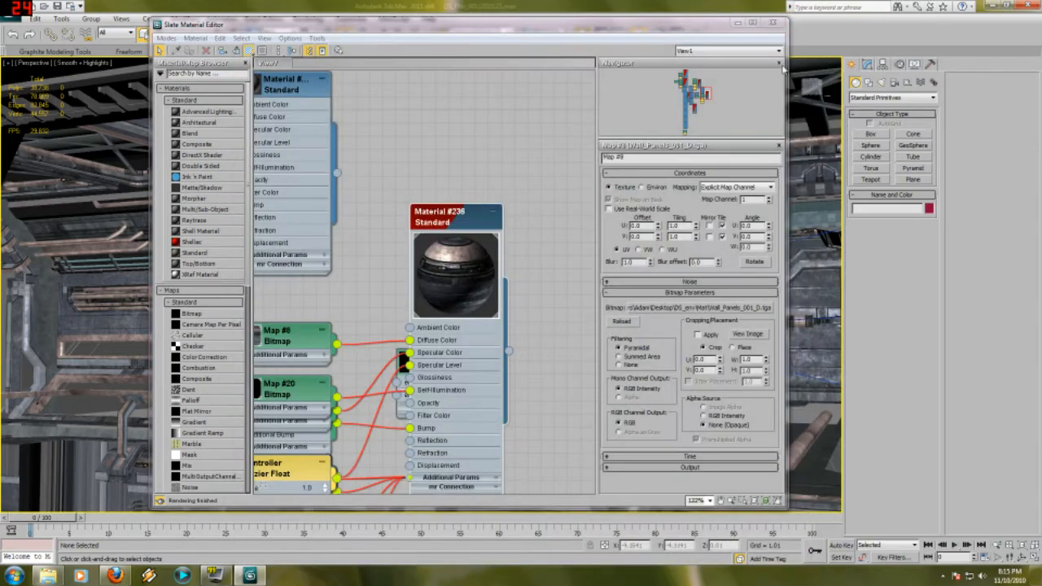
- Close the Slate Material Editor and show edged faces over the shaded environment, viewing the whole model from outside
left_click(779, 26)
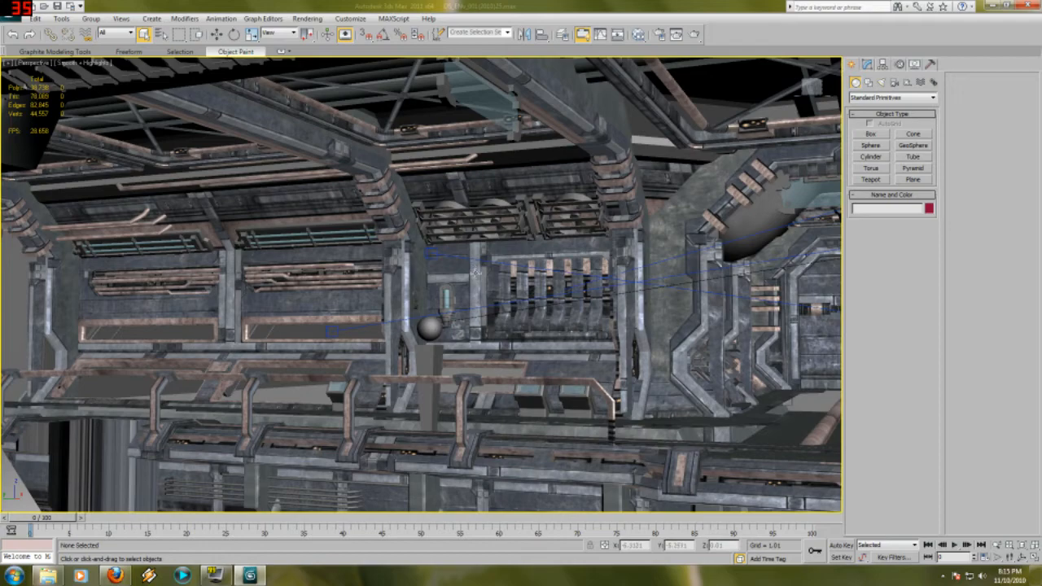
key("F4")
middle_click_drag(592, 317, 488, 244, "alt")
scroll(425, 401, "down", 10)
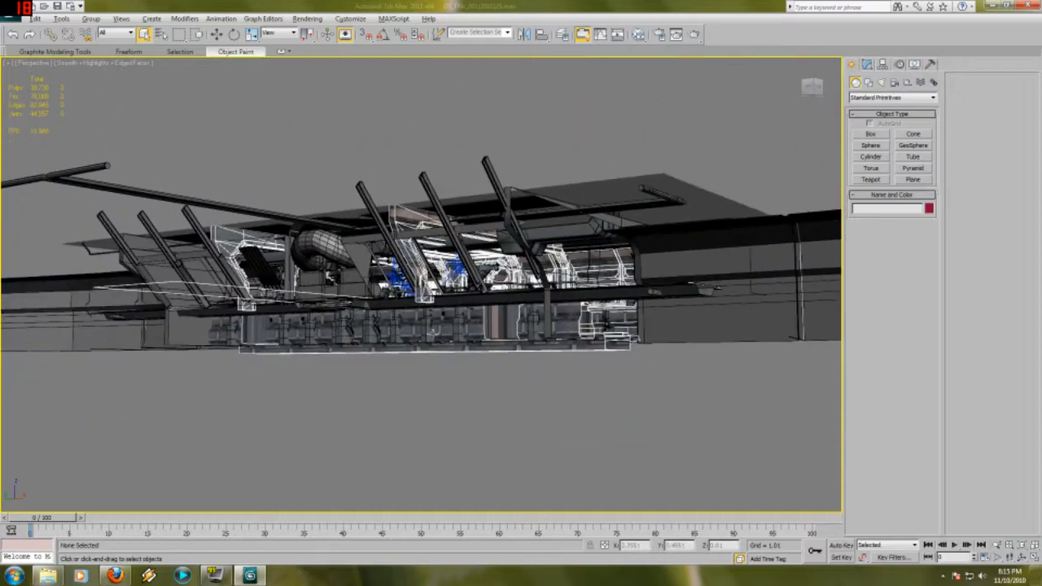
middle_click_drag(431, 335, 435, 228, "alt")
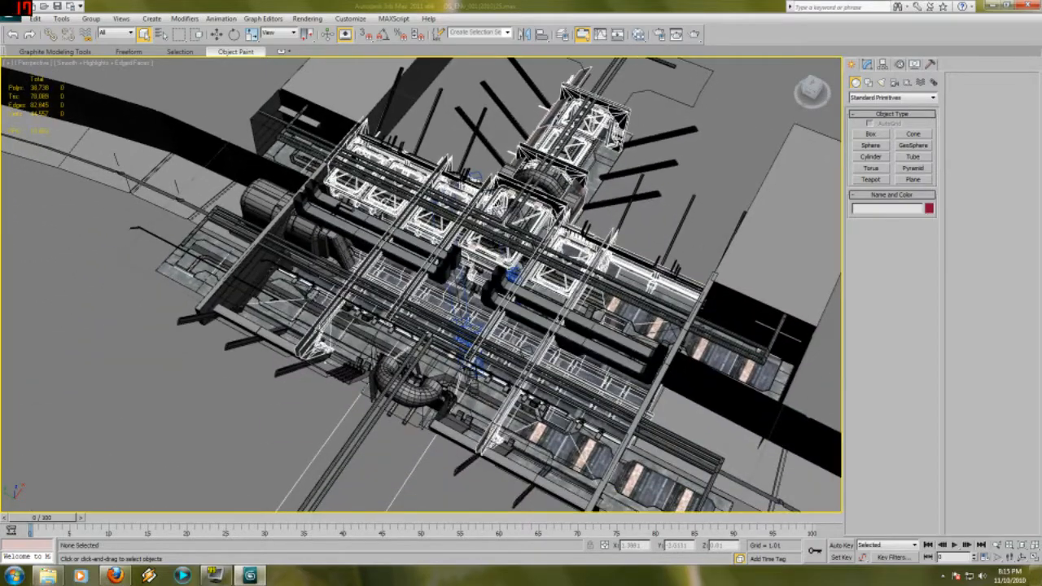
- Examine the environment's geometry in wireframe and return to shaded display with edged faces inside the room
key("F3")
middle_click_drag(173, 241, 4, 298, "alt")
scroll(4, 298, "up", 6)
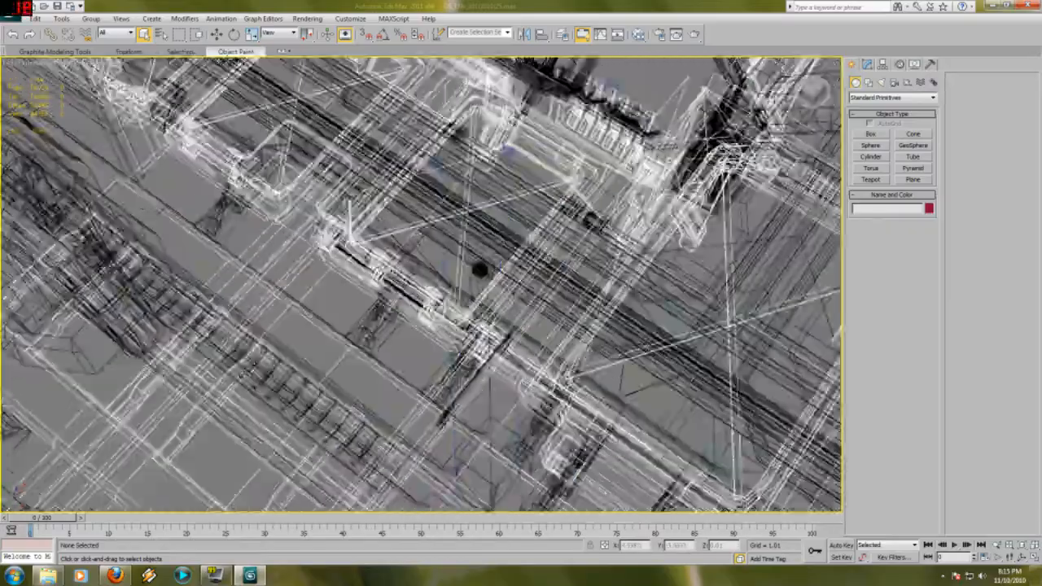
scroll(550, 236, "down", 8)
middle_click_drag(550, 236, 358, 130, "alt")
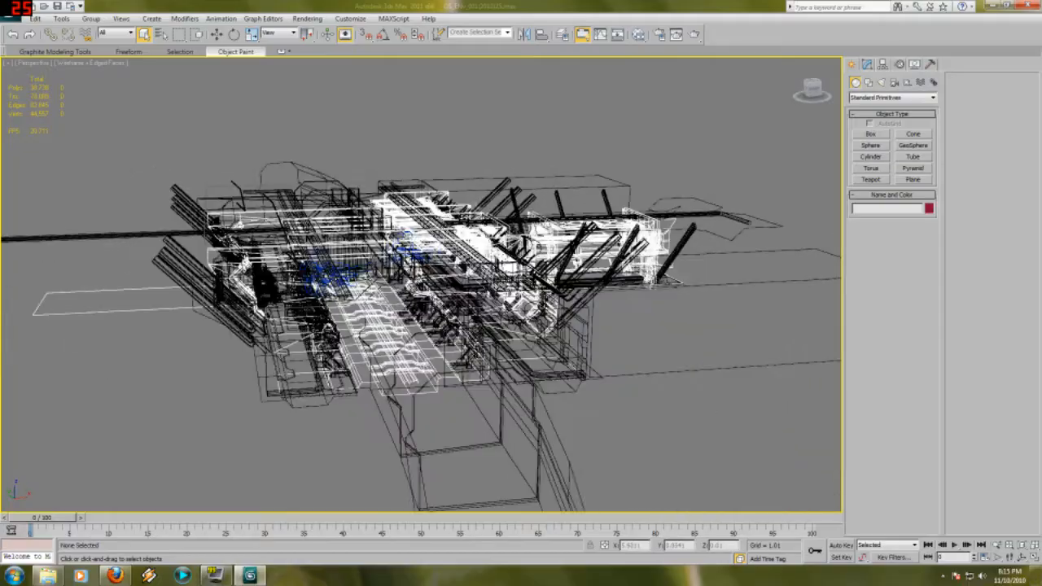
scroll(358, 252, "up", 5)
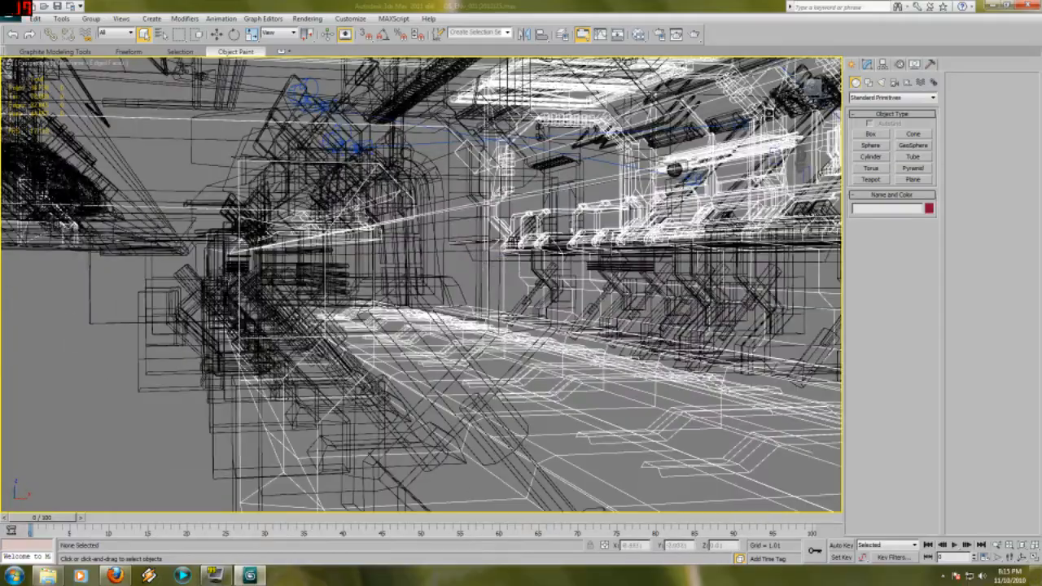
middle_click_drag(358, 253, 443, 322, "alt")
scroll(443, 322, "up", 2)
mouse_move(582, 259)
middle_mouse_down()
mouse_move(485, 293)
mouse_move(523, 233)
mouse_move(546, 290)
middle_mouse_up()
key("F3")
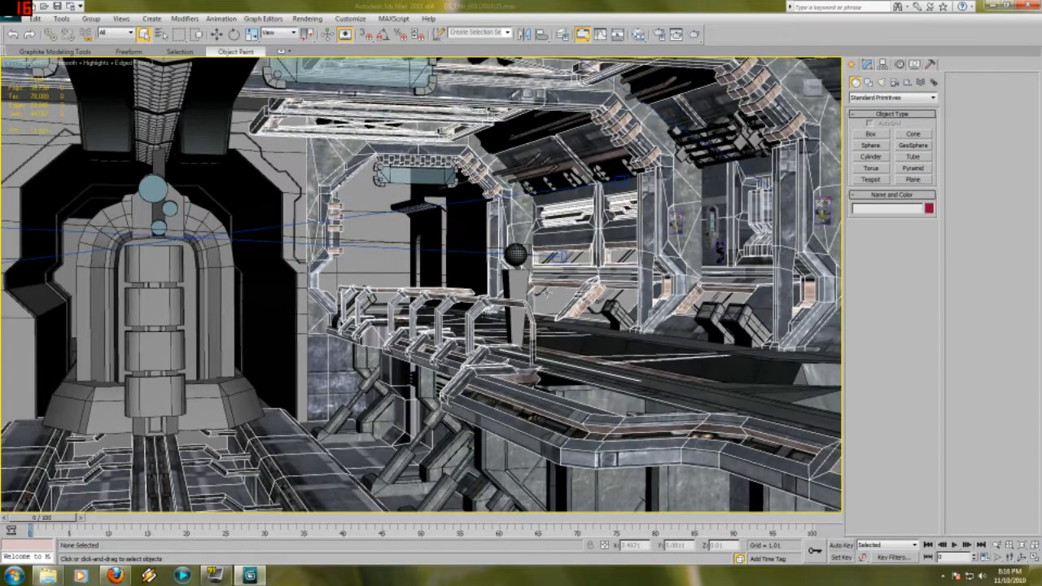
middle_click_drag(306, 291, 313, 342)
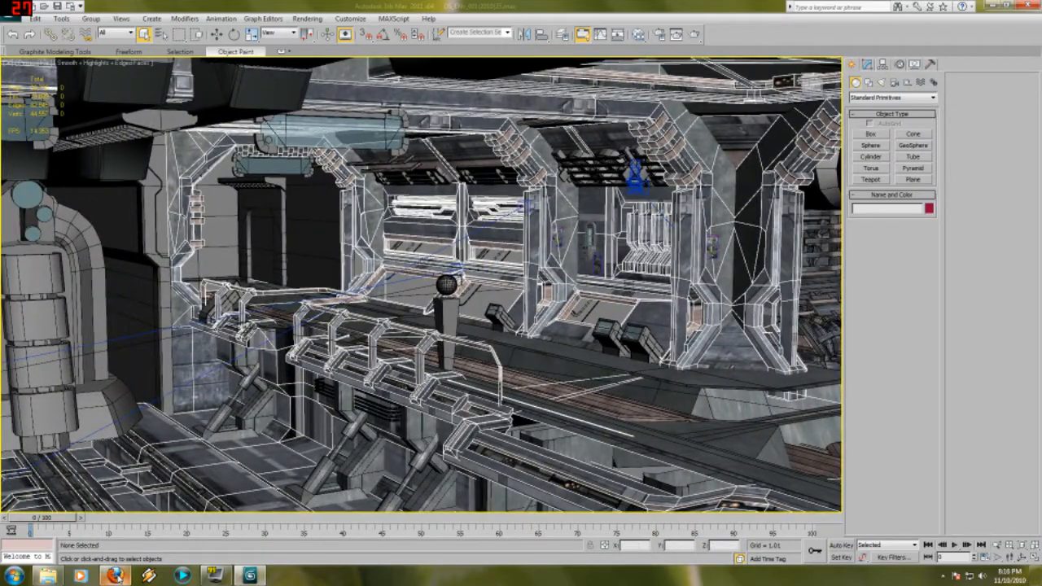
- Compare the scene with the prog_7.jpg image in Firefox, switching between the browser and 3ds Max
left_click(114, 575)
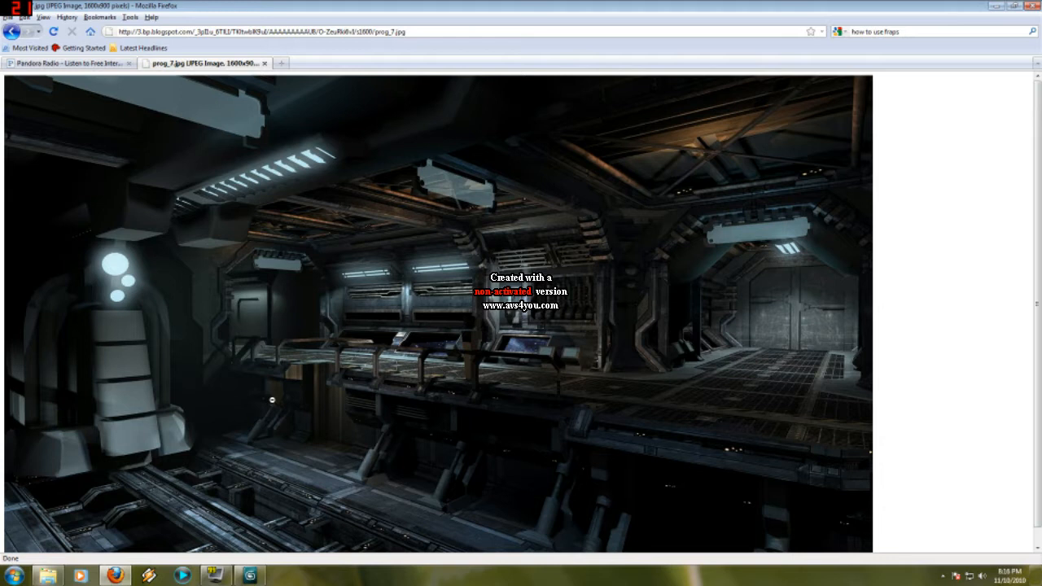
left_click(250, 575)
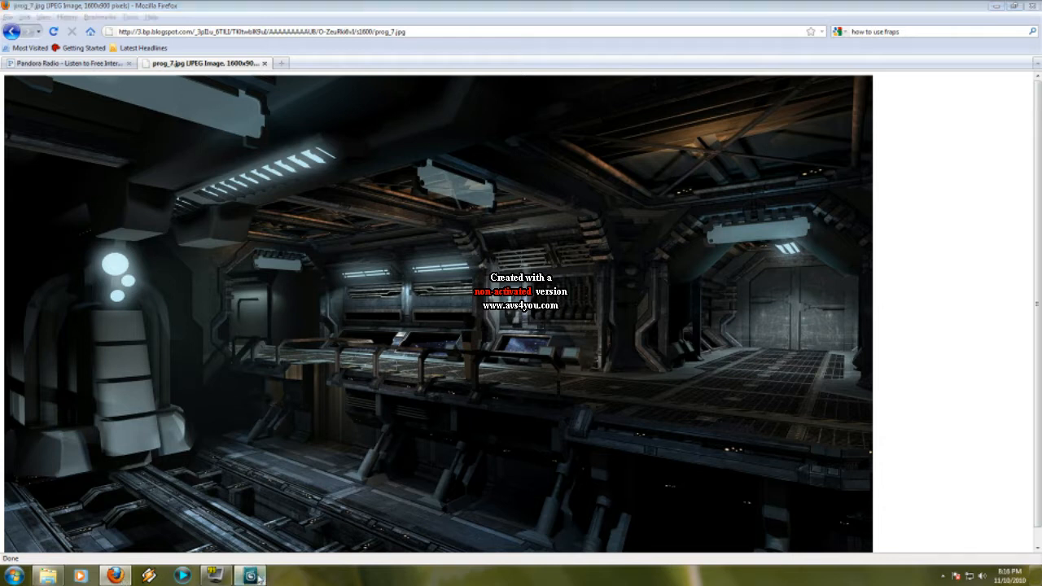
middle_click_drag(495, 356, 556, 292, "alt")
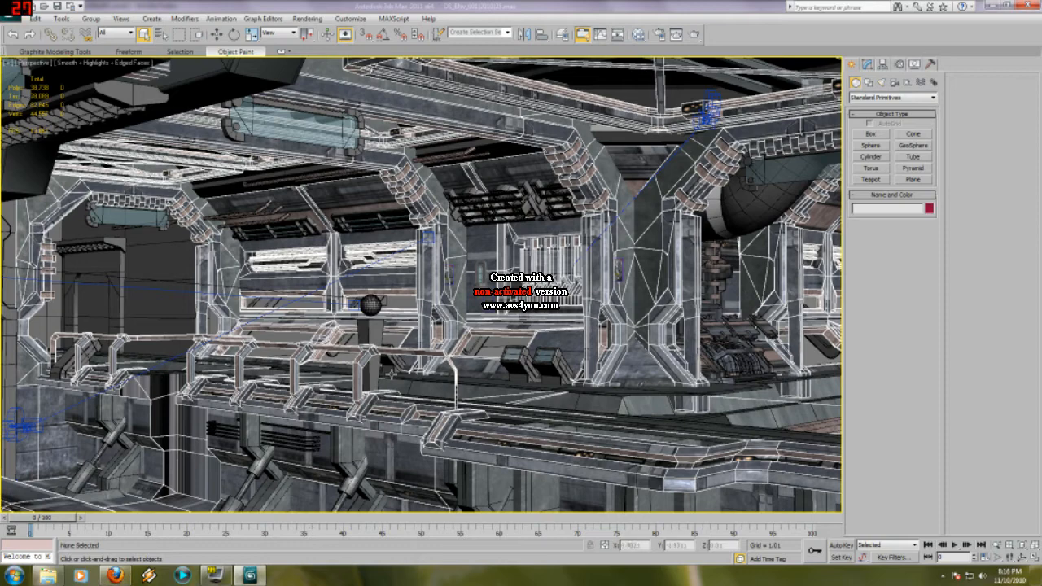
left_click(118, 576)
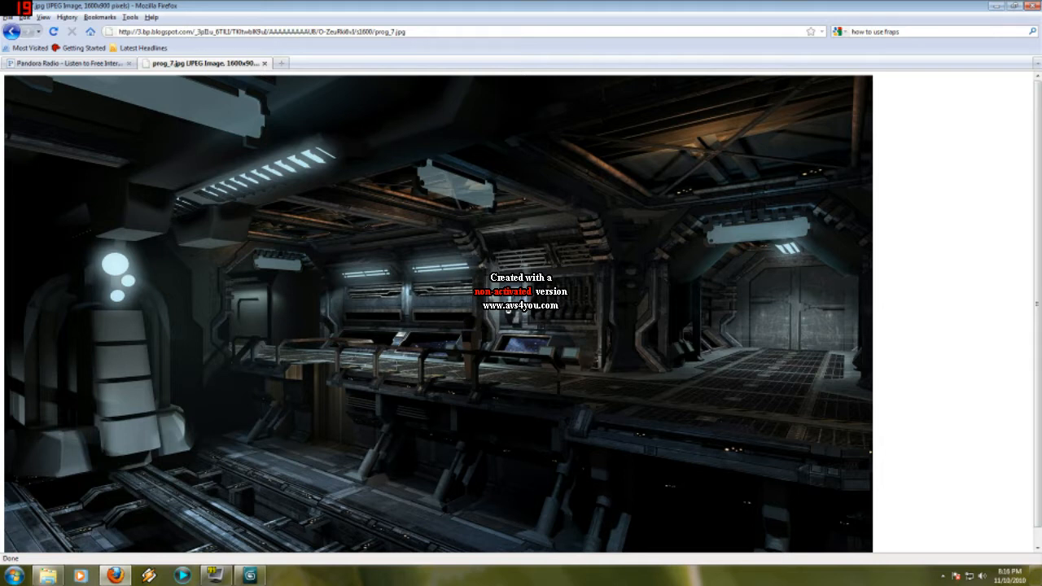
left_click(253, 576)
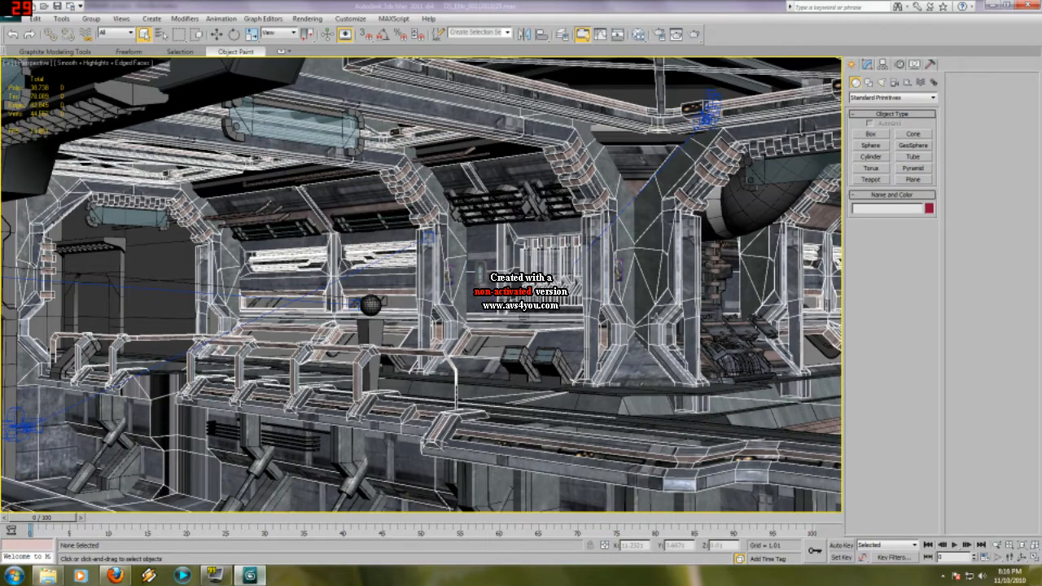
- Select the Door object at the end of the corridor and isolate it
middle_click_drag(656, 318, 583, 323, "alt")
middle_click_drag(389, 322, 675, 301, "alt")
scroll(619, 254, "up", 4)
left_click(737, 233)
middle_click_drag(737, 233, 677, 261, "alt")
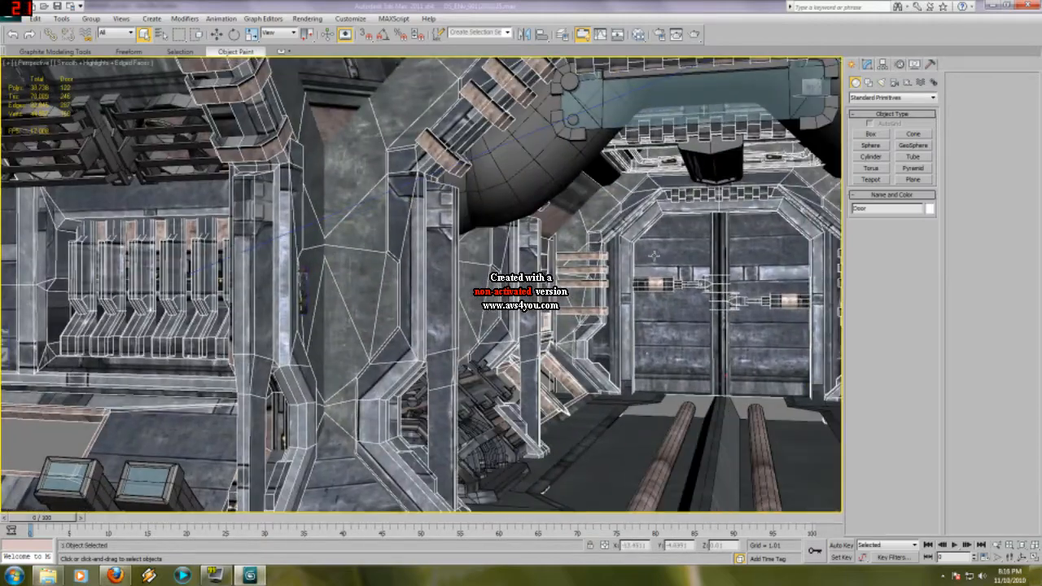
right_click(677, 261)
left_click(721, 177)
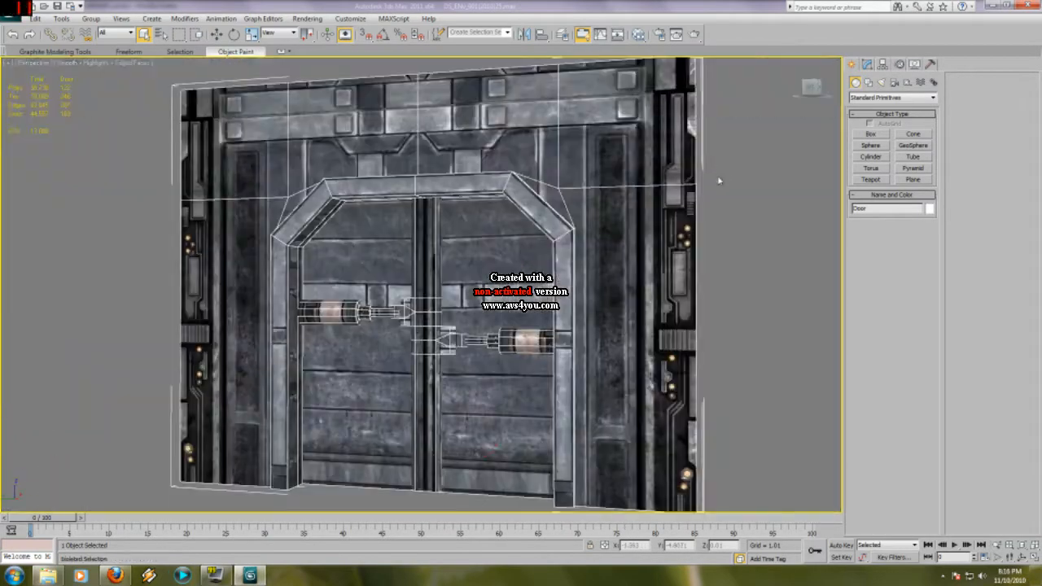
middle_click_drag(721, 178, 475, 315, "alt")
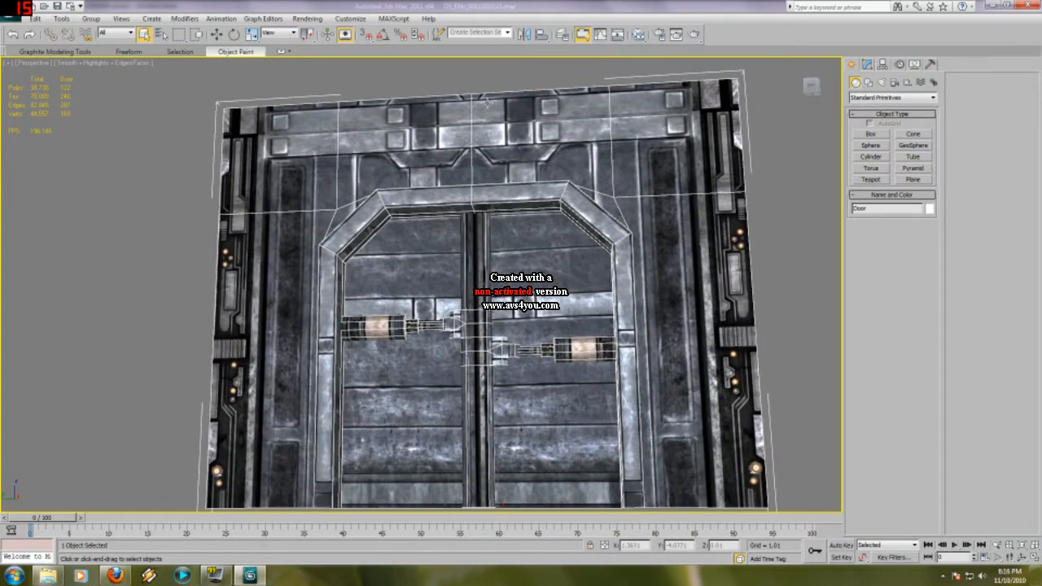
- Add an Unwrap UVW modifier to the door and open its UV editor
left_click(867, 63)
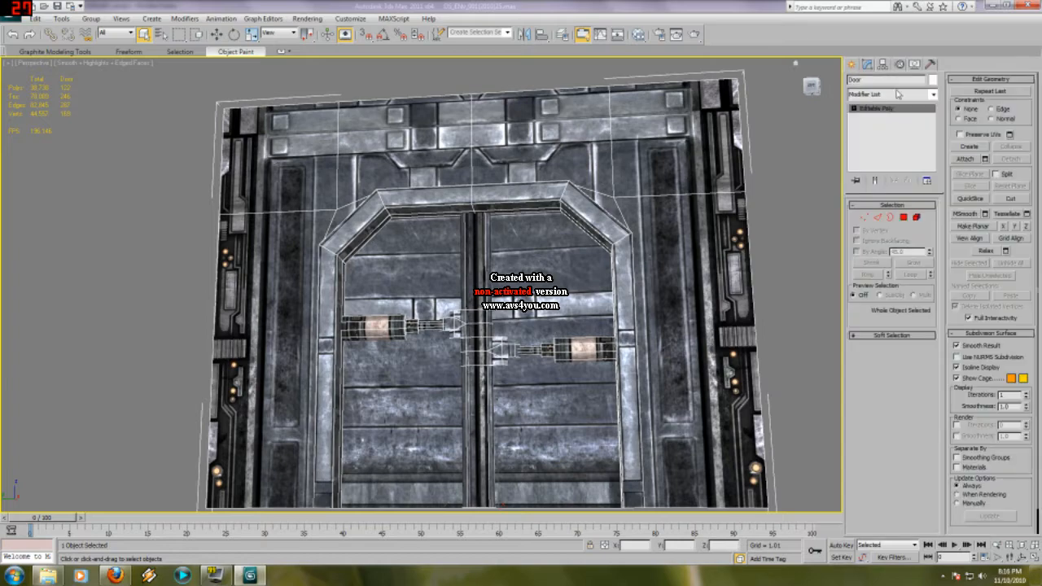
left_click(897, 94)
key("u")
key("Return")
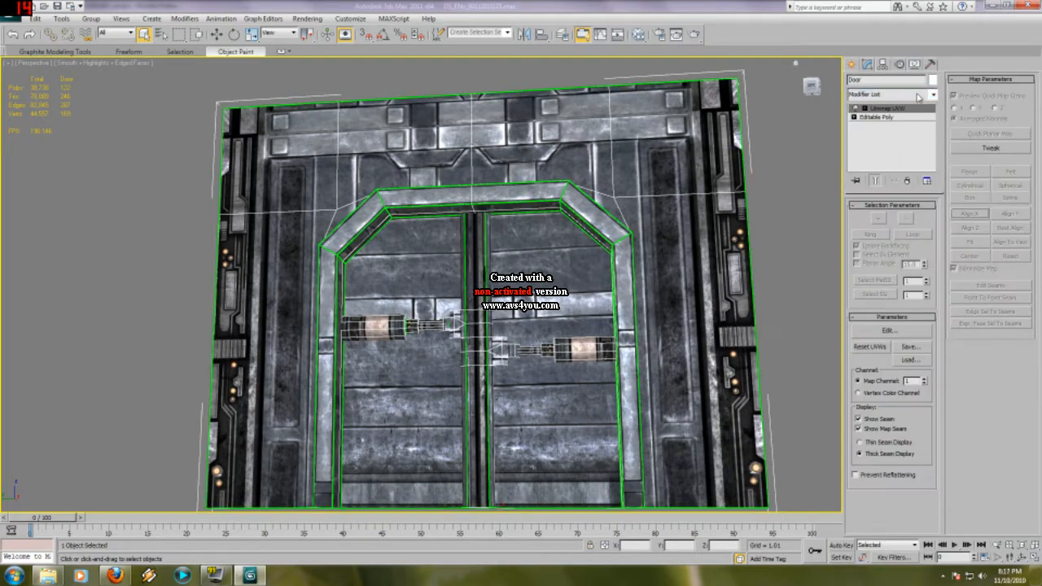
left_click(889, 330)
- Select the inner door panel polygons in face mode and inspect them and the piston lock up close
scroll(109, 229, "down", 4)
middle_click_drag(555, 252, 637, 238)
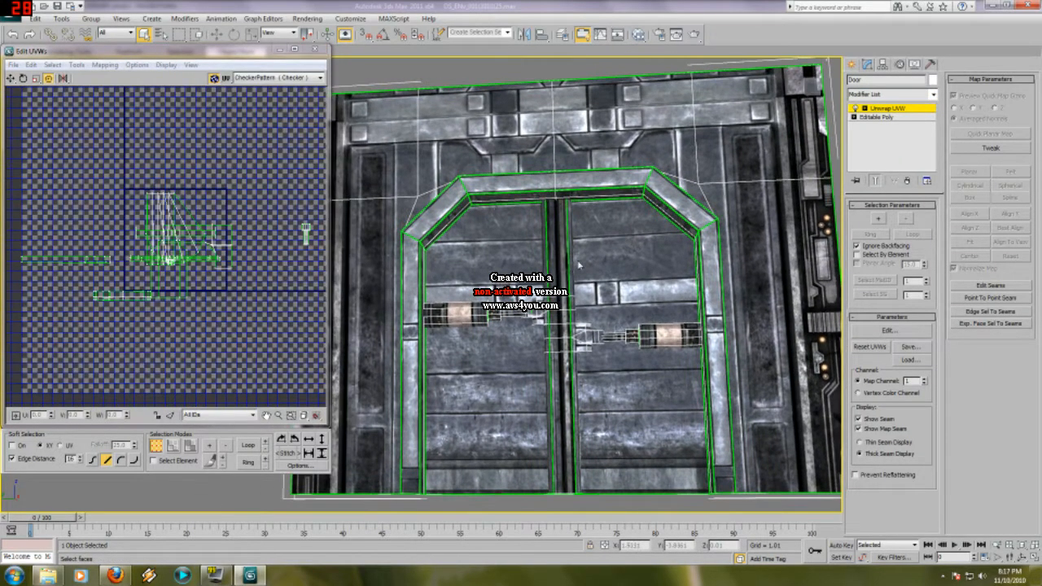
middle_click_drag(491, 199, 507, 193)
key("3")
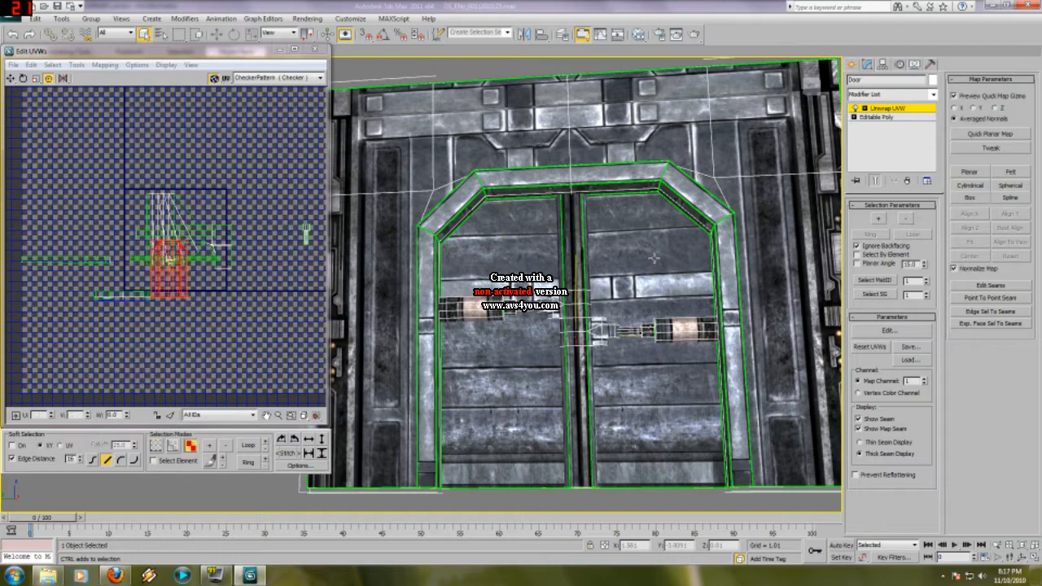
middle_click_drag(653, 257, 351, 285, "alt")
scroll(641, 278, "up", 7)
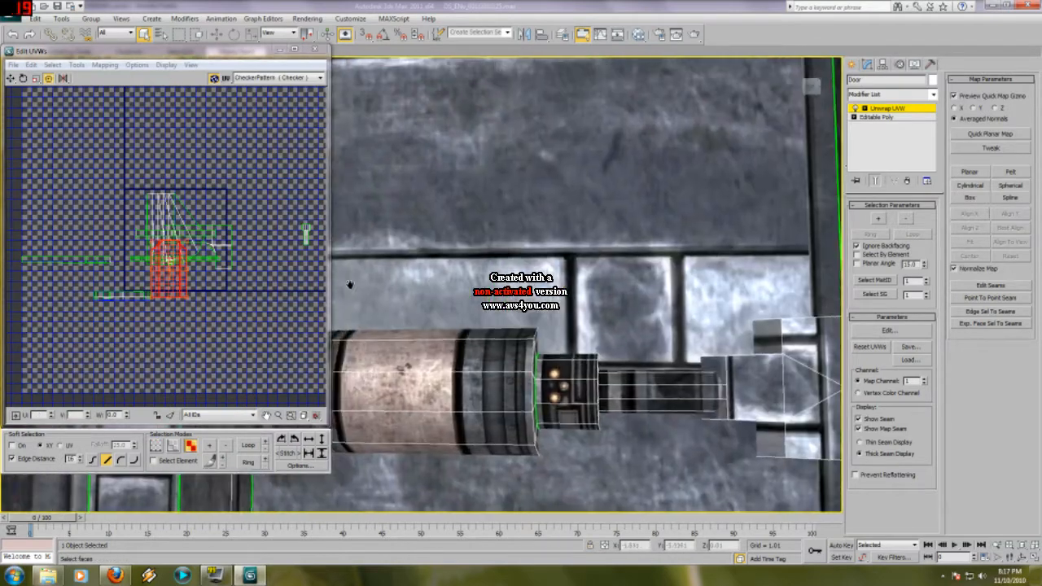
scroll(351, 286, "down", 7)
middle_click_drag(606, 253, 542, 235, "alt")
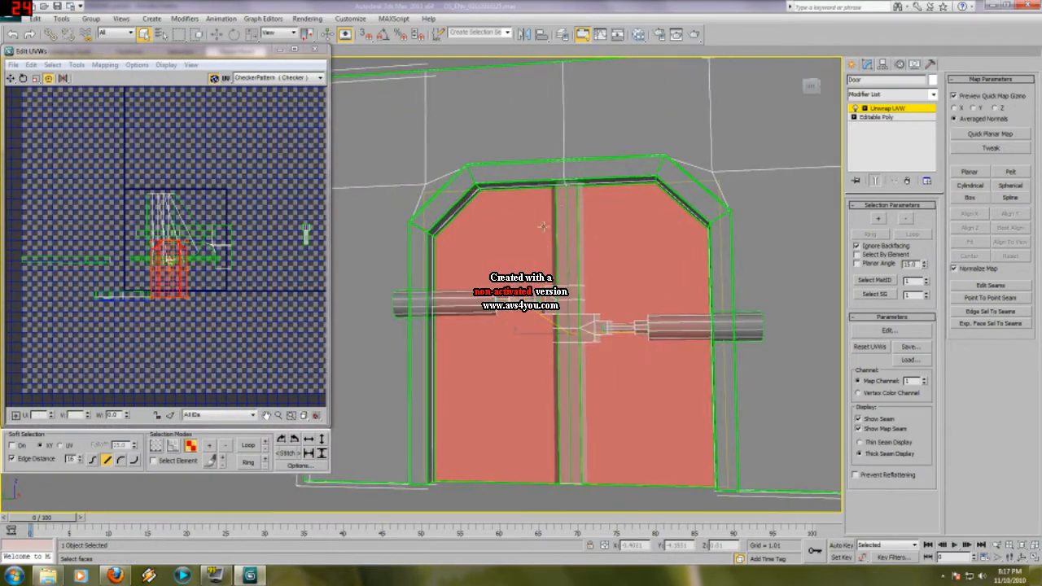
- Widen the Edit UVWs window and show Map #8 (Wall_Panels_001_D) behind the door's UVs
middle_click_drag(128, 263, 142, 242)
scroll(142, 242, "up", 4)
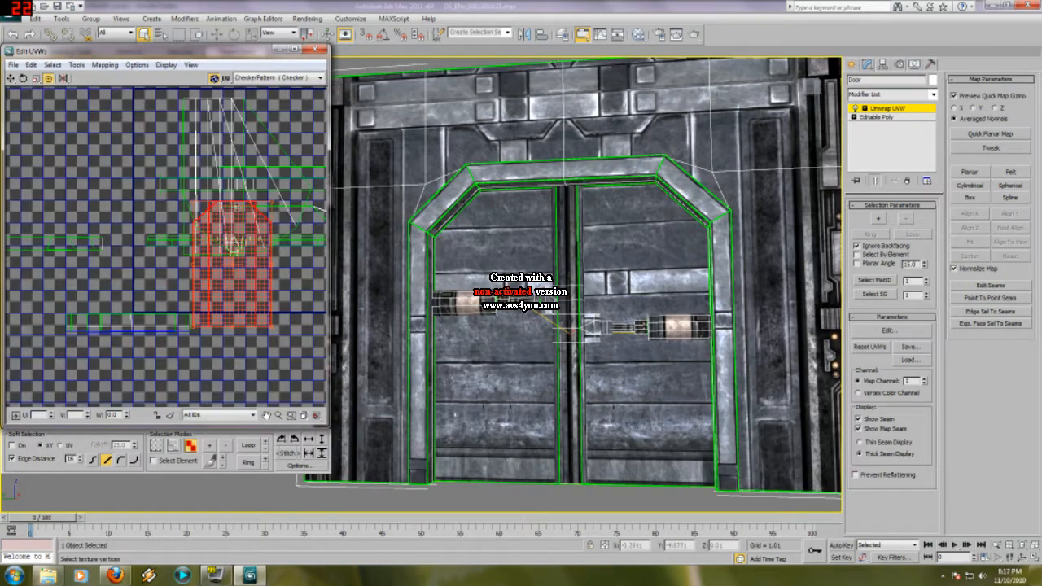
middle_click_drag(236, 207, 172, 237)
left_click_drag(329, 251, 557, 251)
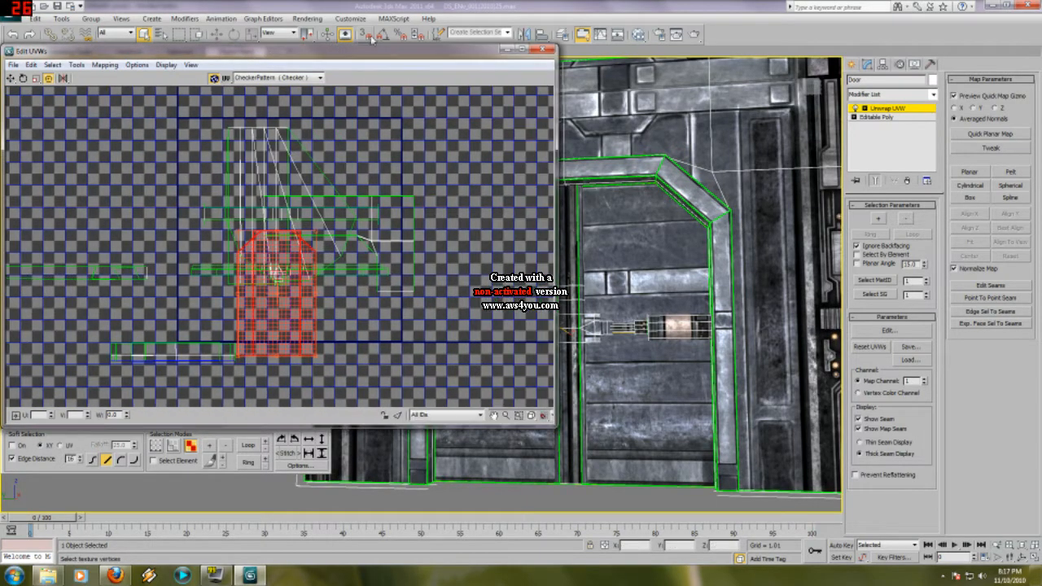
left_click(304, 78)
left_click(277, 97)
scroll(309, 253, "up", 5)
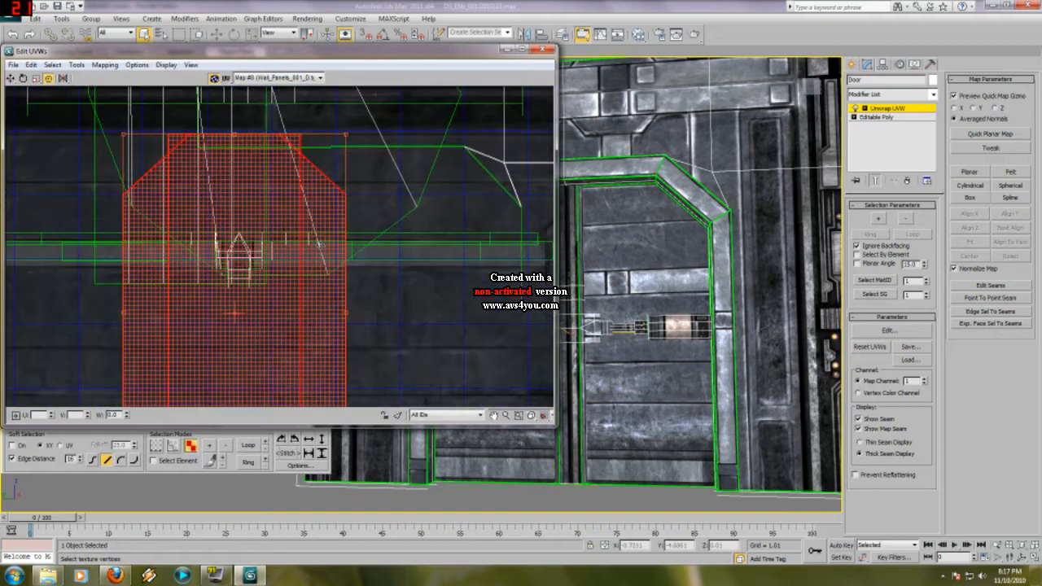
middle_click_drag(320, 253, 374, 238)
scroll(301, 258, "down", 3)
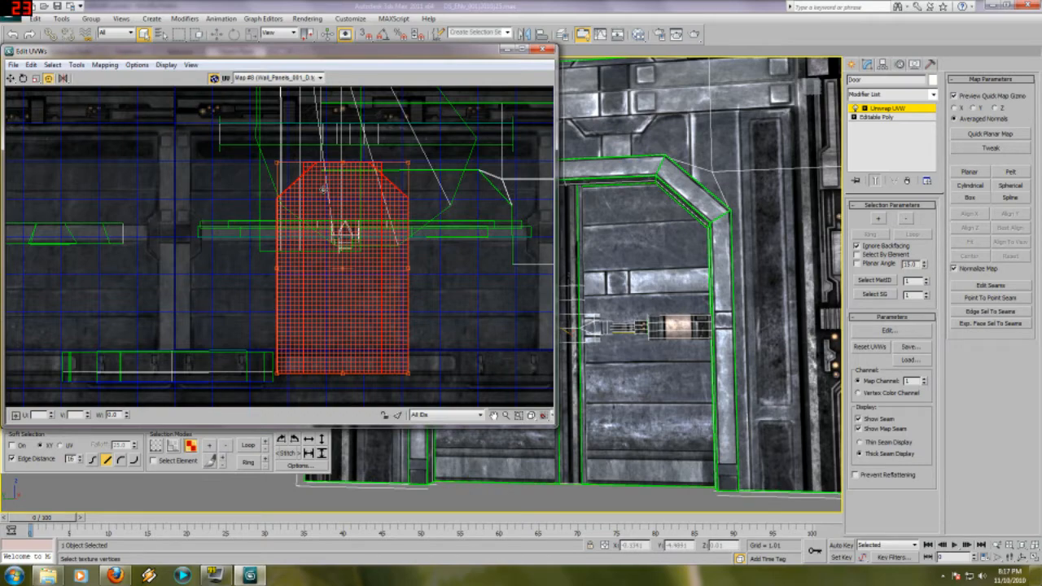
- Examine how the door panels and surrounding frame line up with the wall panel texture in the UV editor
scroll(679, 180, "up", 2)
middle_click_drag(679, 180, 729, 219)
scroll(729, 219, "down", 3)
middle_click_drag(636, 229, 692, 219)
middle_click_drag(567, 241, 606, 239)
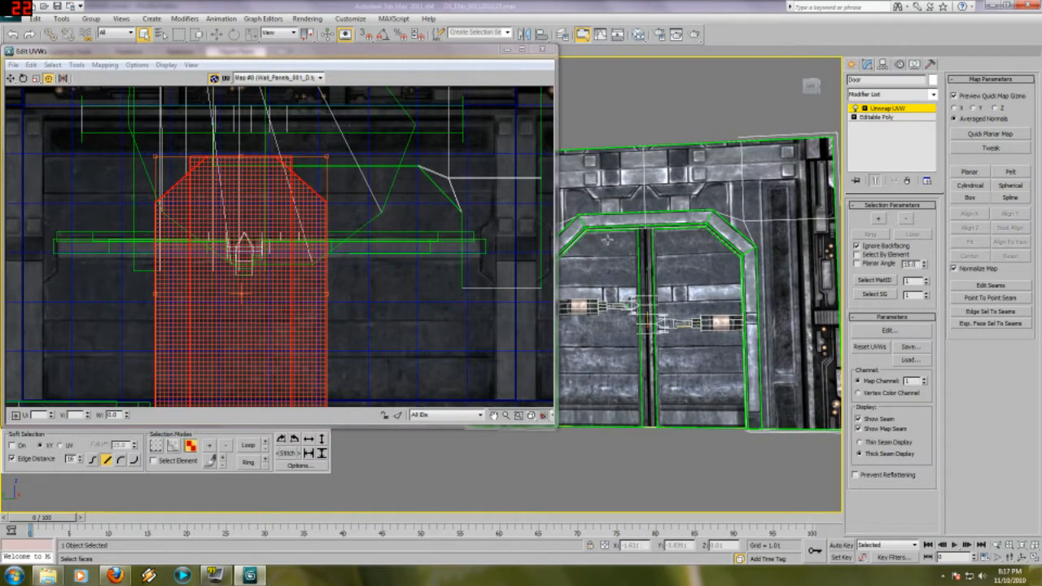
middle_click_drag(290, 224, 313, 250)
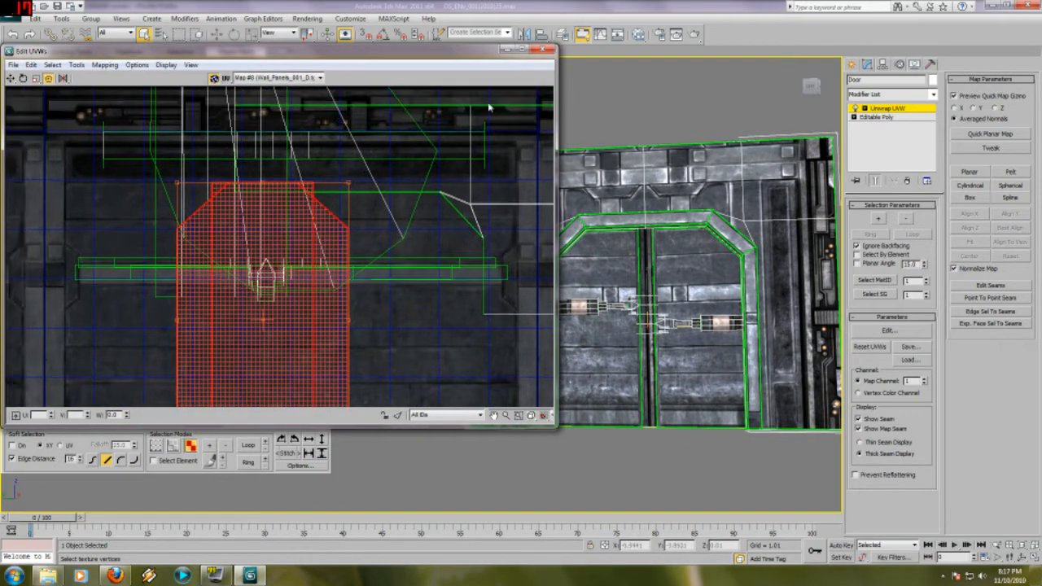
middle_click_drag(616, 252, 658, 214)
scroll(676, 236, "up", 3)
scroll(725, 231, "up", 2)
middle_click_drag(724, 230, 532, 251)
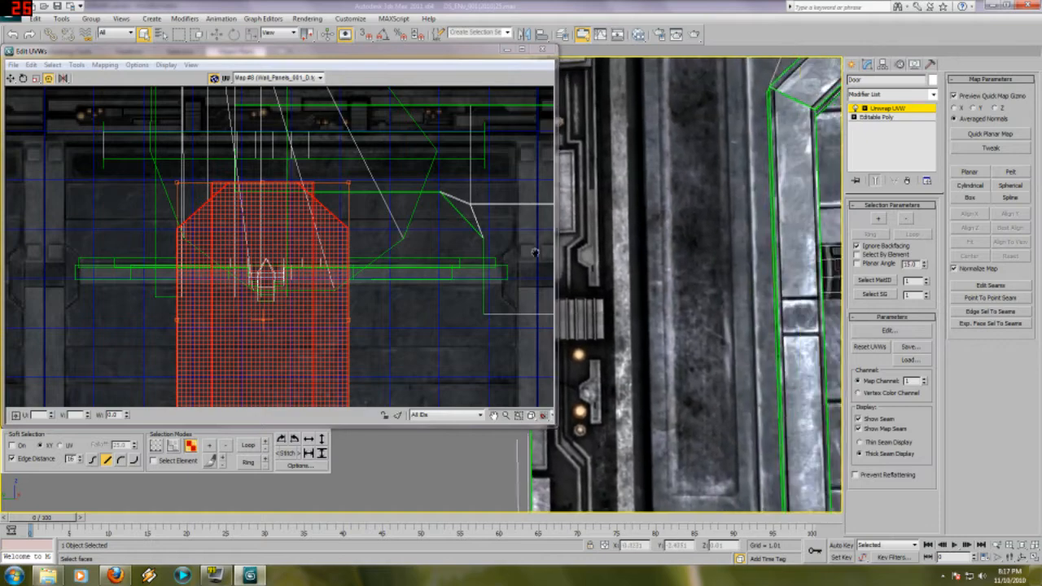
scroll(777, 248, "down", 2)
middle_click_drag(777, 248, 657, 275)
- Select the visible polygons of the door's left piston cylinder and its narrower connecting section
left_click(638, 285)
scroll(742, 266, "up", 3)
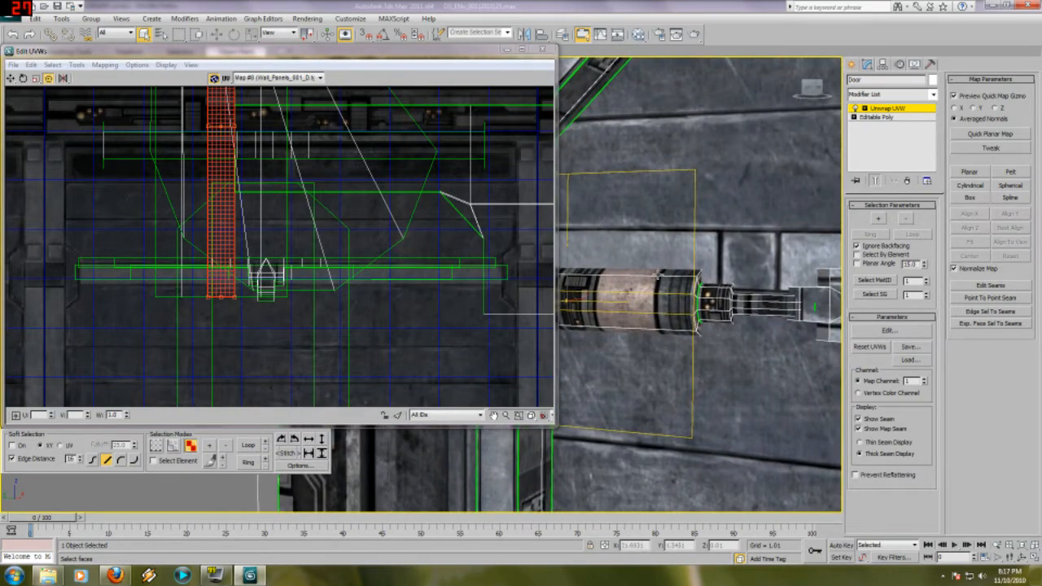
left_click(688, 275)
left_click(676, 289, "ctrl")
left_click(675, 305, "ctrl")
left_click(677, 324, "ctrl")
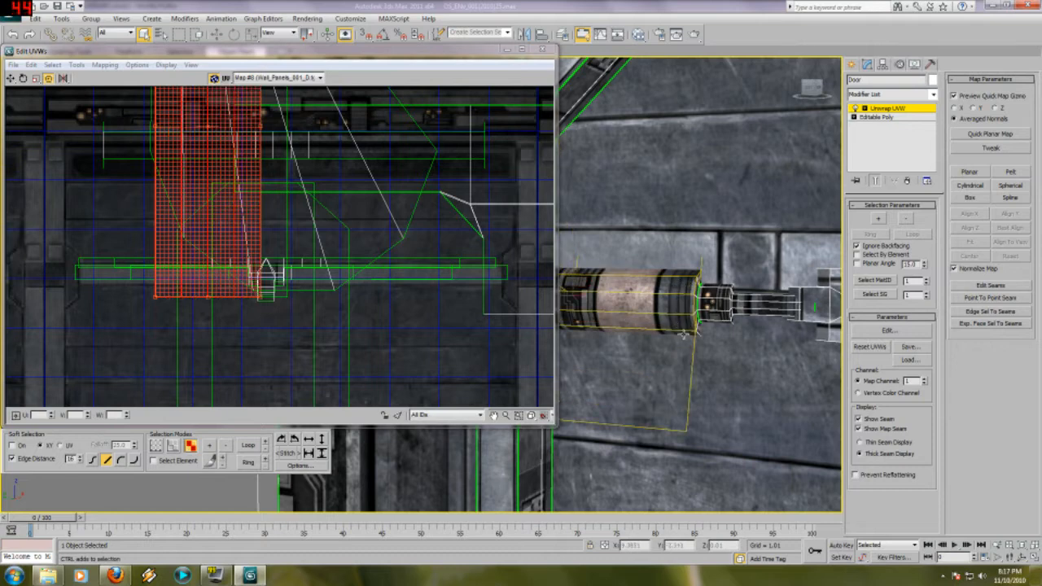
left_click(687, 332, "ctrl")
left_click(714, 312, "ctrl")
left_click(718, 301, "ctrl")
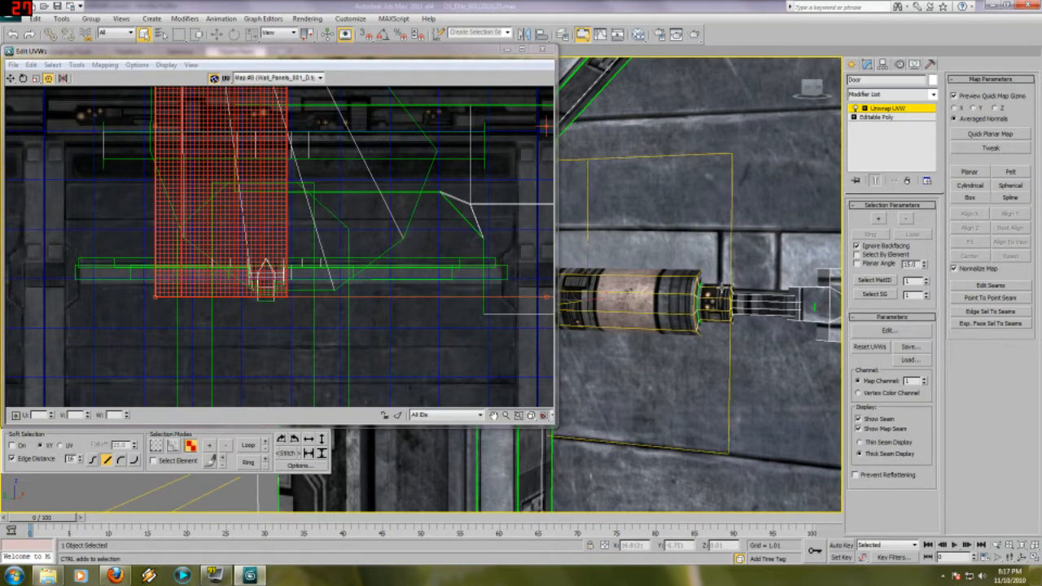
left_click(721, 289, "ctrl")
- Examine the piston's UV placement over the tiling wall panel texture and its appearance on the door
middle_click_drag(693, 279, 730, 282, "alt")
middle_click_drag(259, 202, 282, 309)
scroll(279, 239, "up", 2)
scroll(279, 239, "down", 1)
middle_click_drag(308, 237, 344, 304)
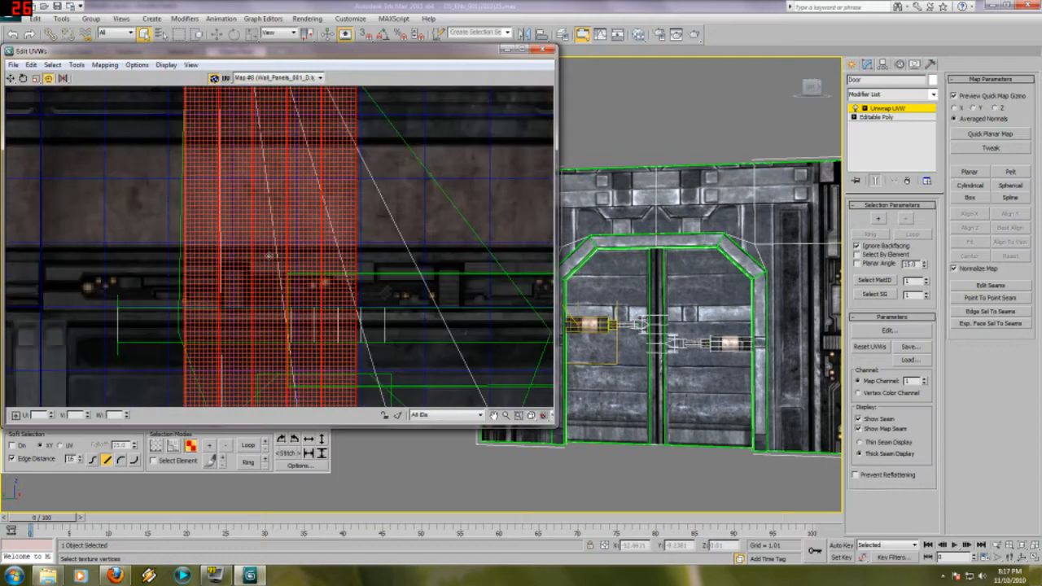
scroll(246, 251, "down", 2)
middle_click_drag(246, 251, 255, 304)
middle_click_drag(570, 352, 615, 336)
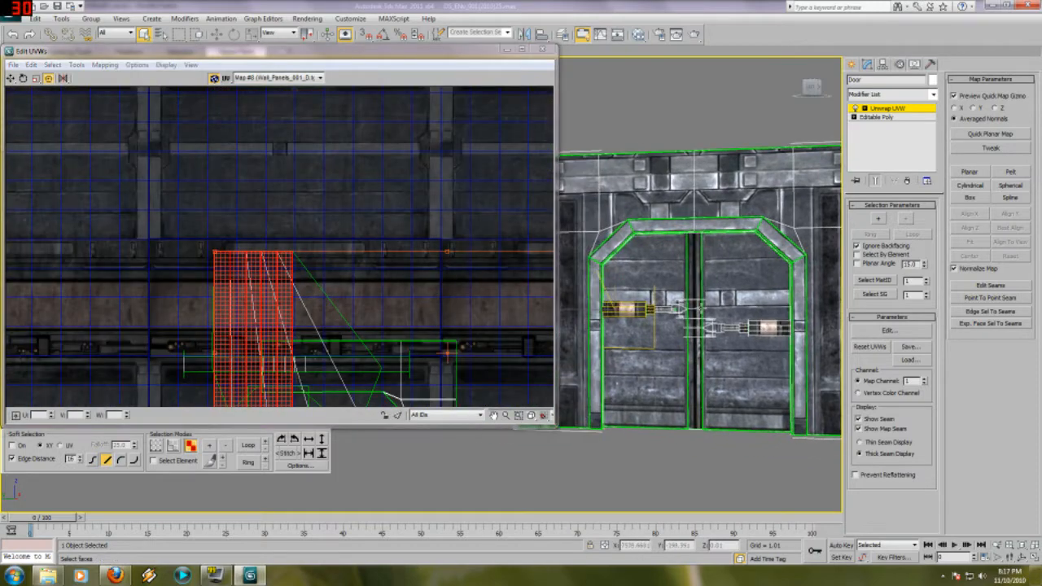
scroll(651, 326, "up", 4)
middle_click_drag(734, 310, 252, 311)
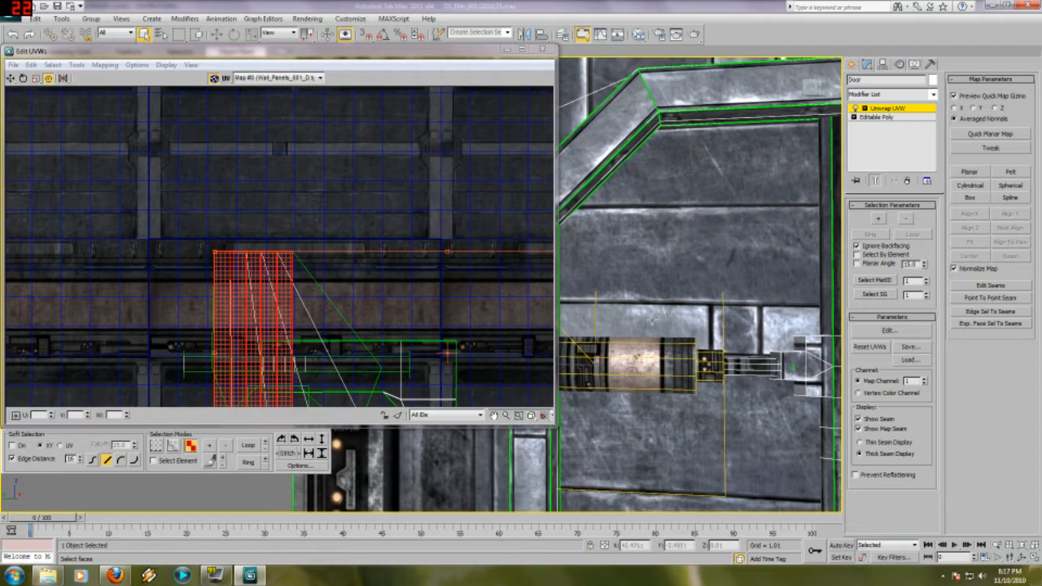
- Select the vertical strips on both sides of the door's central seam to show their UVs over the wall panel texture
middle_click_drag(651, 318, 740, 326, "alt")
scroll(740, 325, "down", 2)
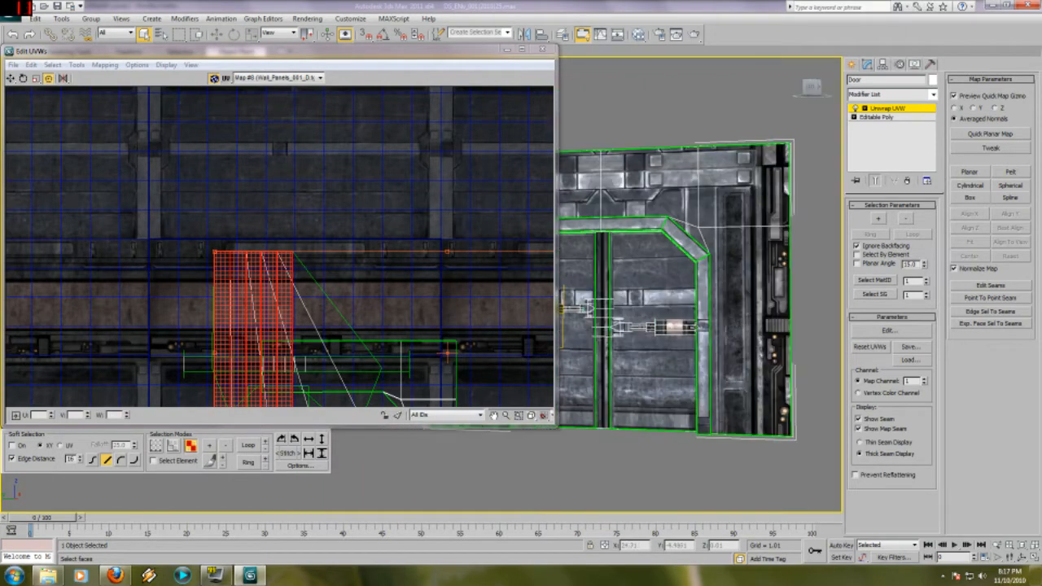
middle_click_drag(636, 311, 694, 314)
left_click(665, 275)
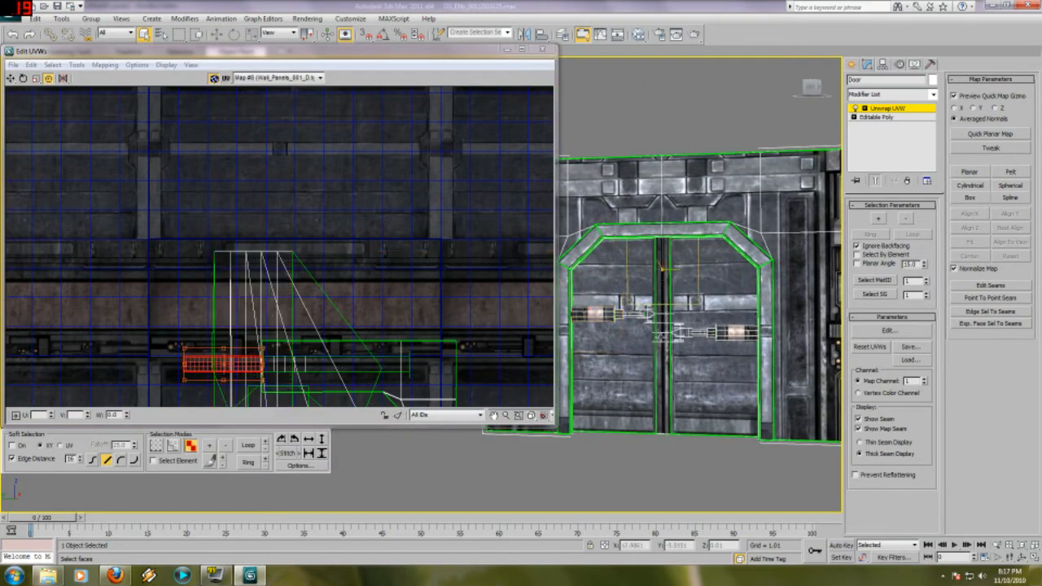
left_click(663, 358, "ctrl")
middle_click_drag(516, 323, 519, 305)
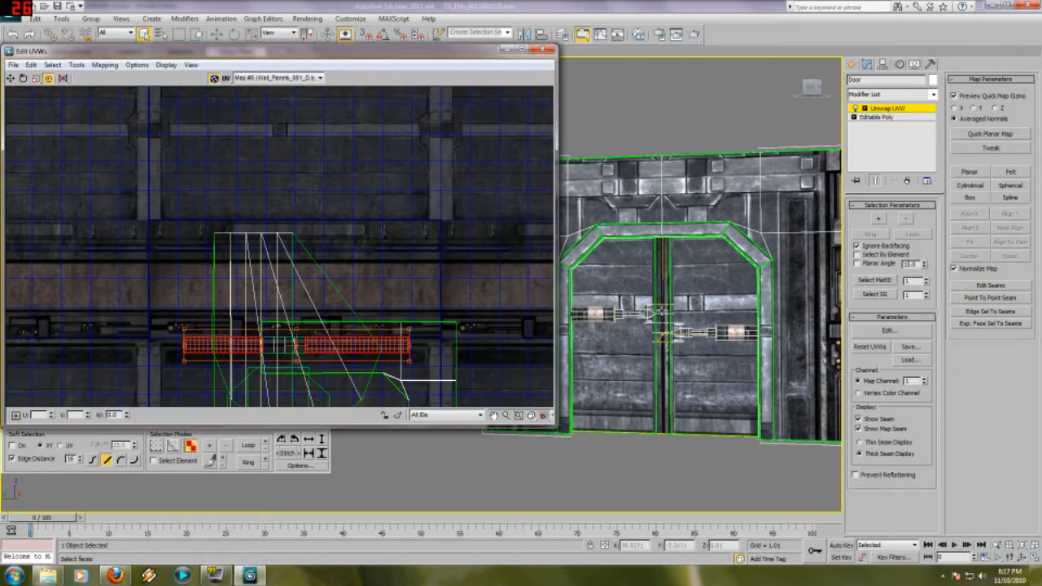
- Examine how the central strips and door panel line up with the wall panel texture, and clear the UV selection
middle_click_drag(691, 385, 644, 388)
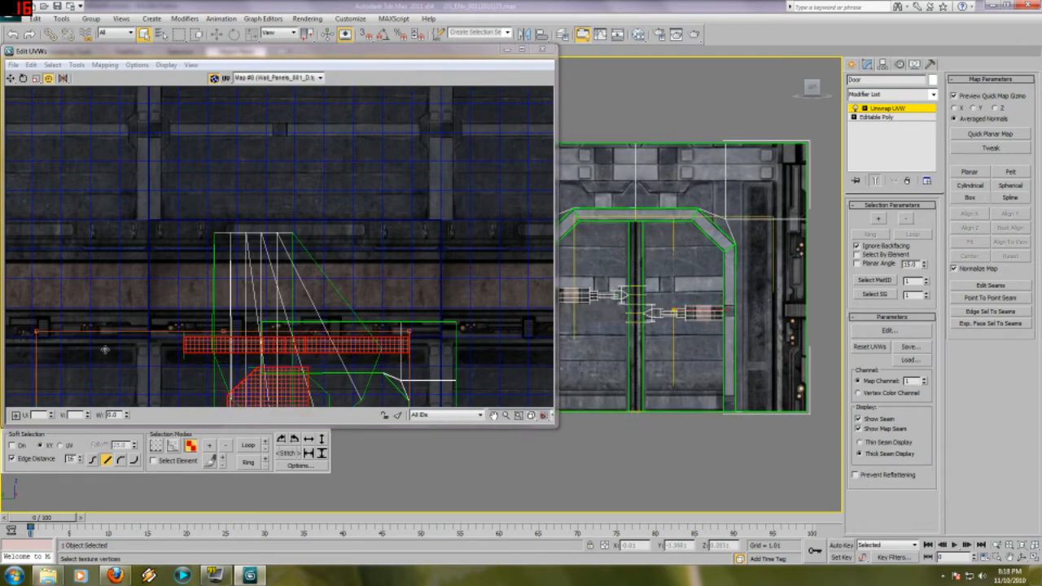
middle_click_drag(142, 350, 158, 205)
scroll(222, 199, "up", 3)
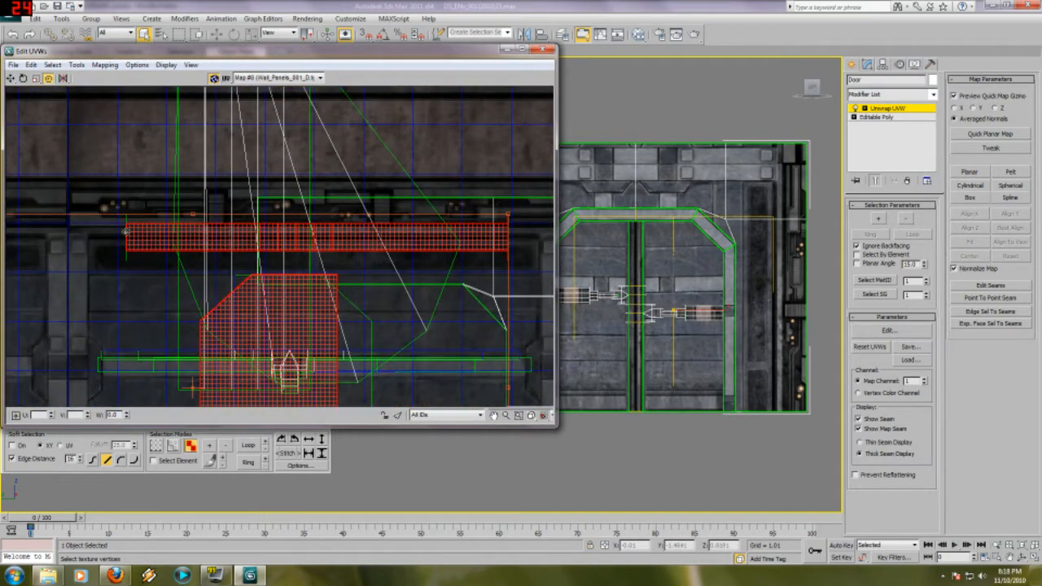
scroll(592, 280, "up", 5)
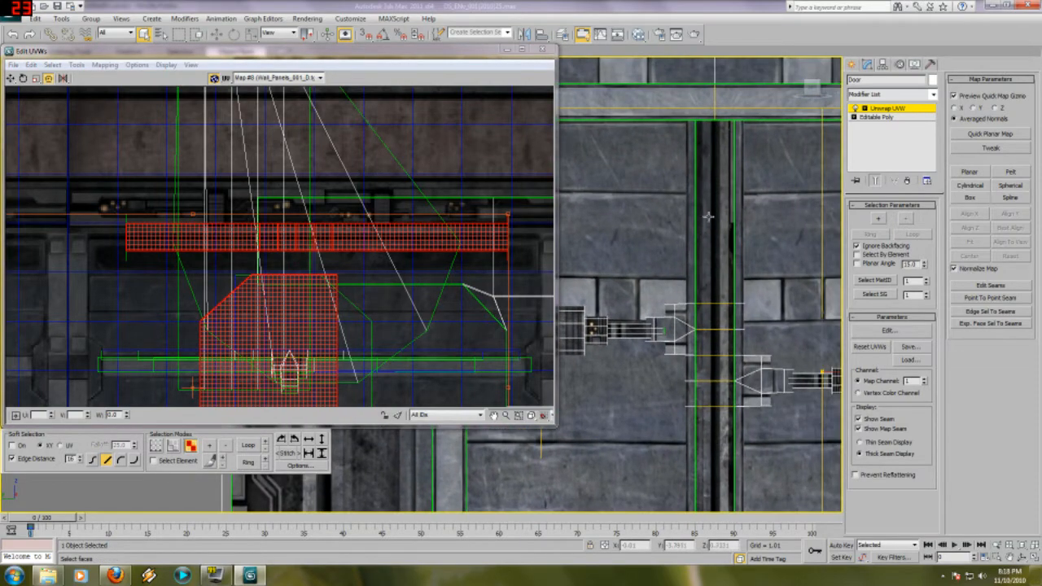
middle_click_drag(721, 157, 684, 122)
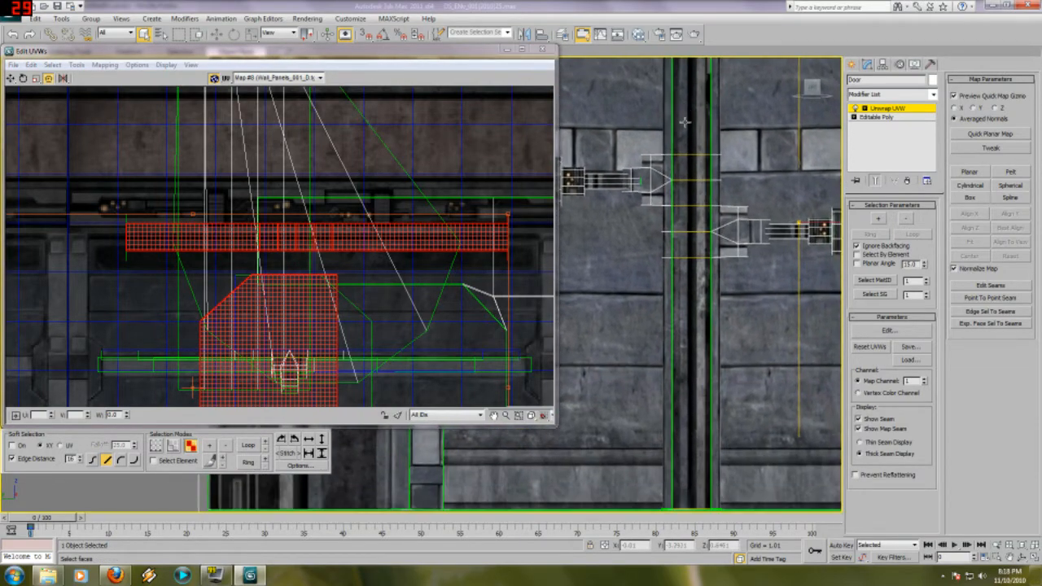
middle_click_drag(339, 238, 272, 249)
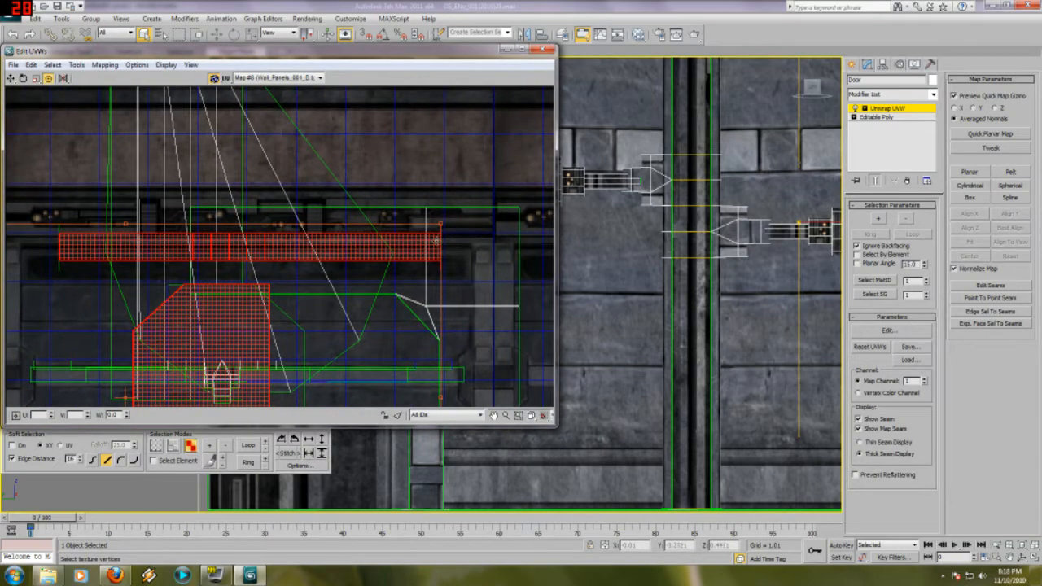
left_click(459, 138)
scroll(407, 239, "down", 3)
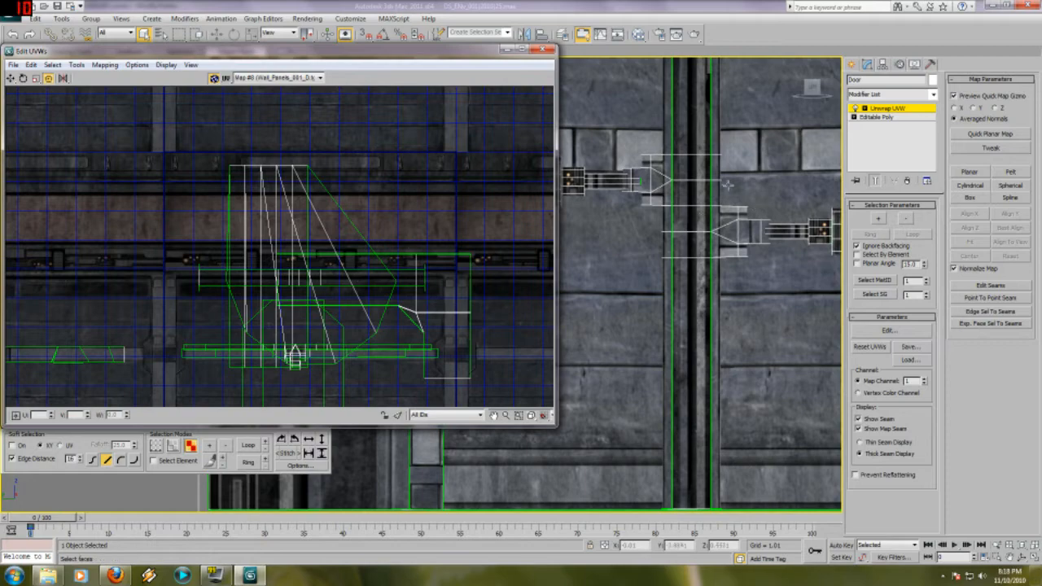
- Select the wall polygons above, beside and at the angled corner of the door frame's right half
middle_click_drag(701, 171, 694, 305)
scroll(693, 305, "down", 2)
middle_click_drag(633, 262, 699, 291)
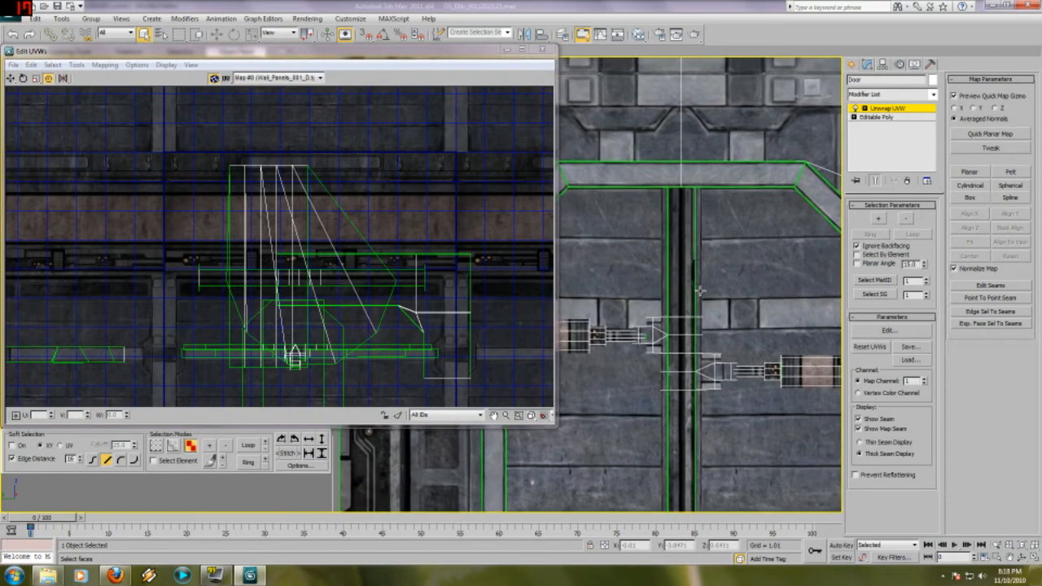
scroll(676, 236, "down", 3)
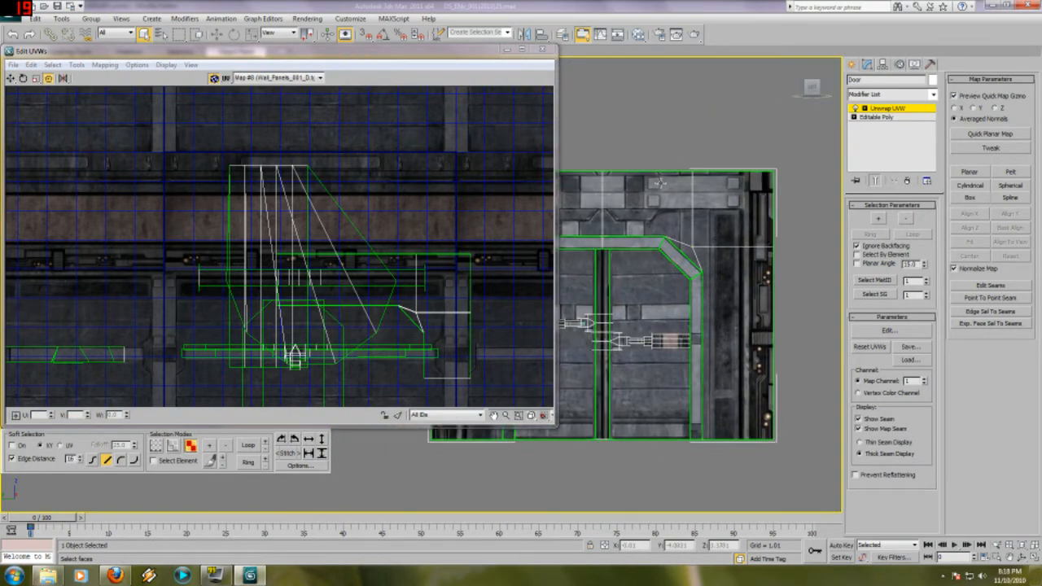
left_click(689, 239)
left_click(693, 257, "ctrl")
left_click(717, 228, "ctrl")
left_click(734, 286, "ctrl")
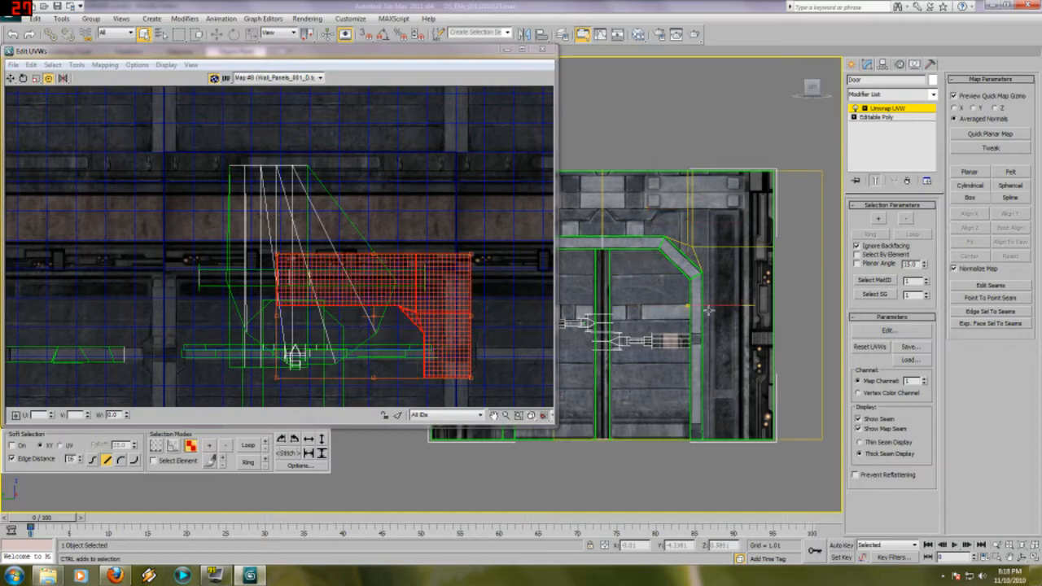
- Add the wall polygons around the door frame's left half and compare the overlapping UVs with the wall panel texture
middle_click_drag(682, 267, 852, 259)
left_click(724, 207, "ctrl")
left_click(660, 215, "ctrl")
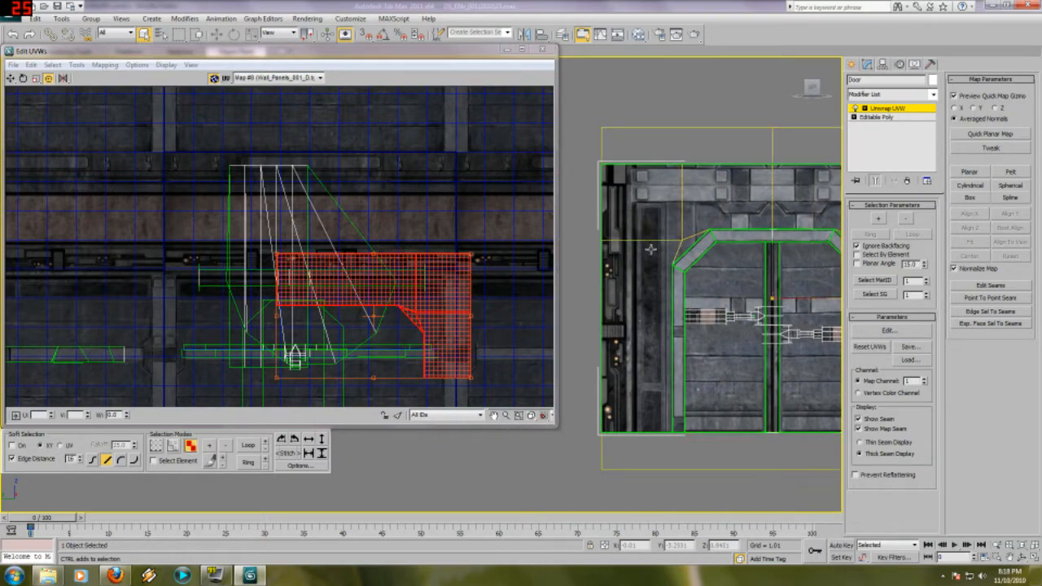
middle_click_drag(387, 287, 238, 225)
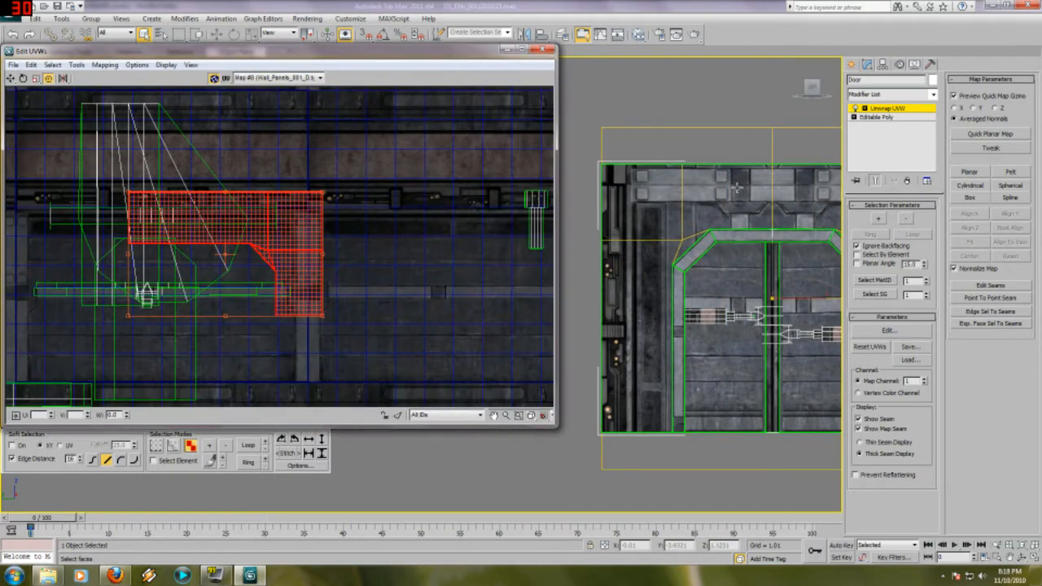
middle_click_drag(736, 188, 610, 198)
middle_click_drag(311, 233, 354, 238)
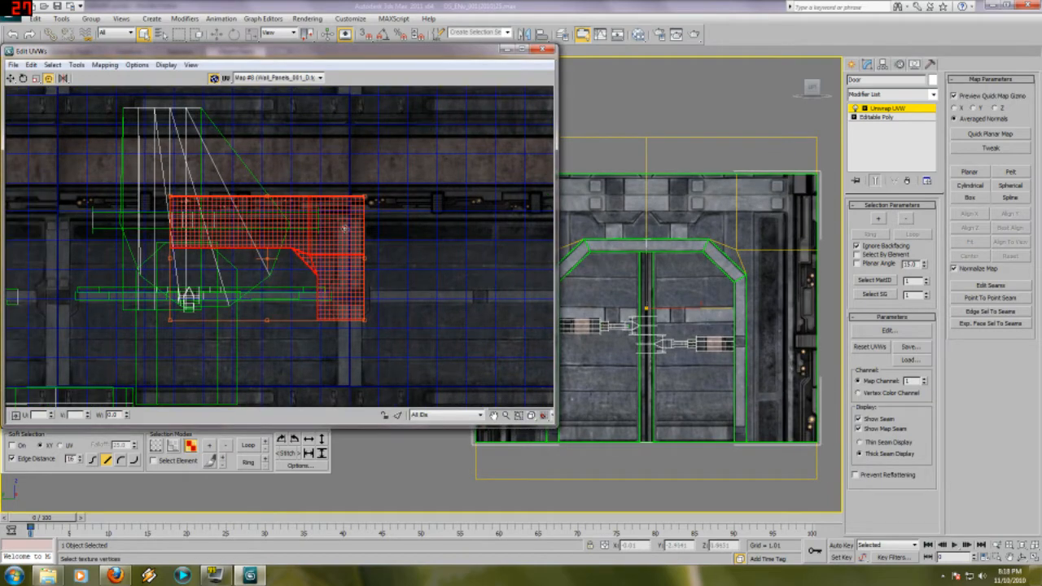
middle_click_drag(705, 241, 750, 226)
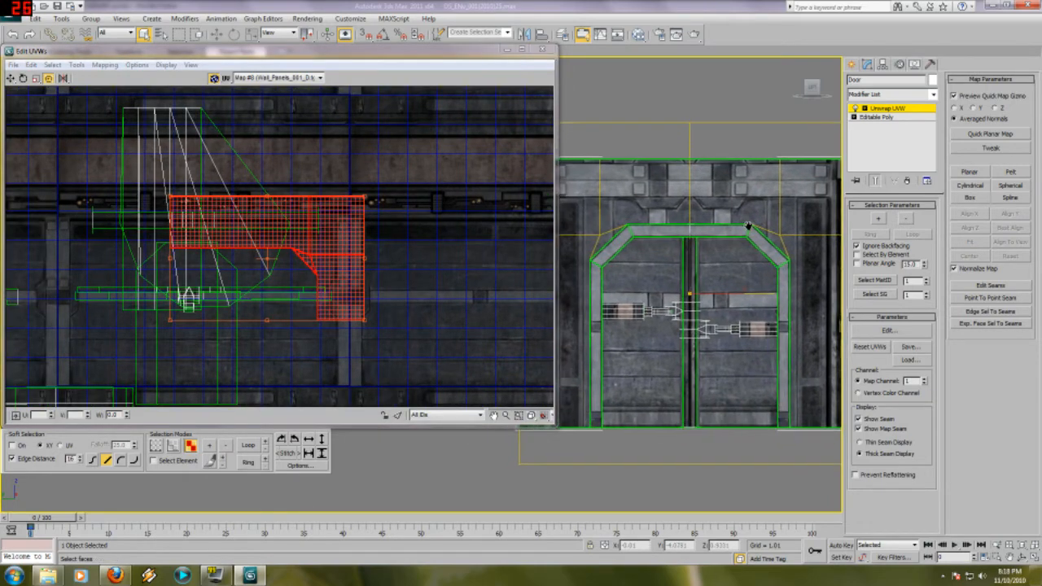
- Close the UV editor and collapse the door's Unwrap UVW modifier into the Editable Poly
left_click(546, 51)
right_click(906, 109)
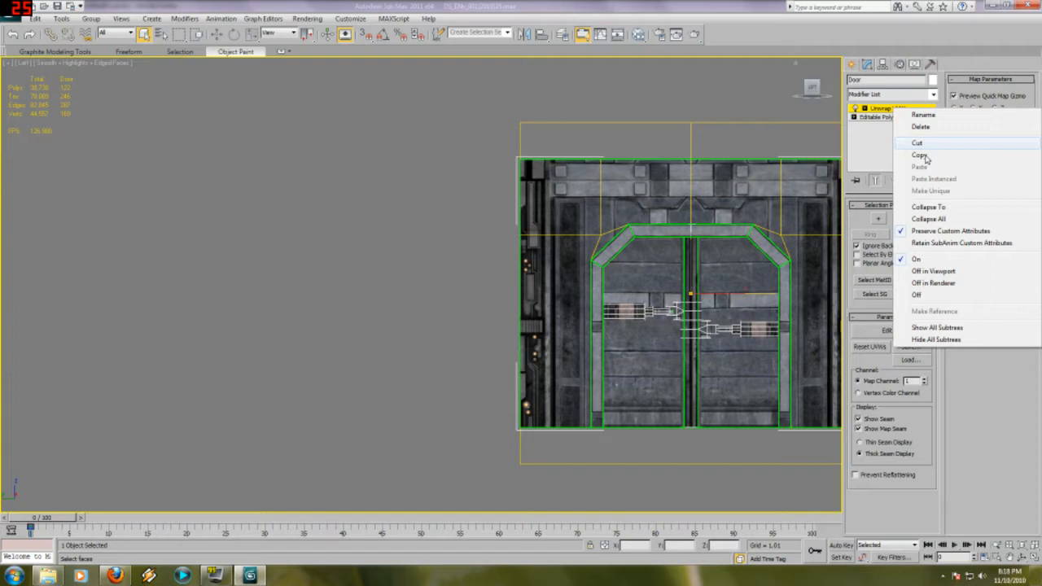
left_click(924, 200)
- Unhide all objects to bring back the full environment around the door
middle_click_drag(556, 282, 548, 286)
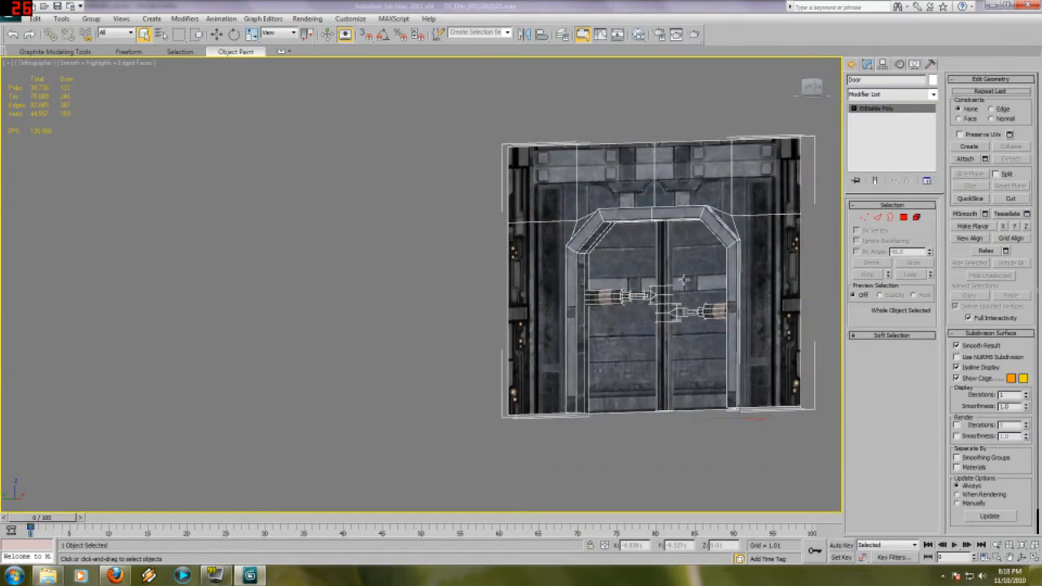
right_click(684, 280)
left_click(724, 219)
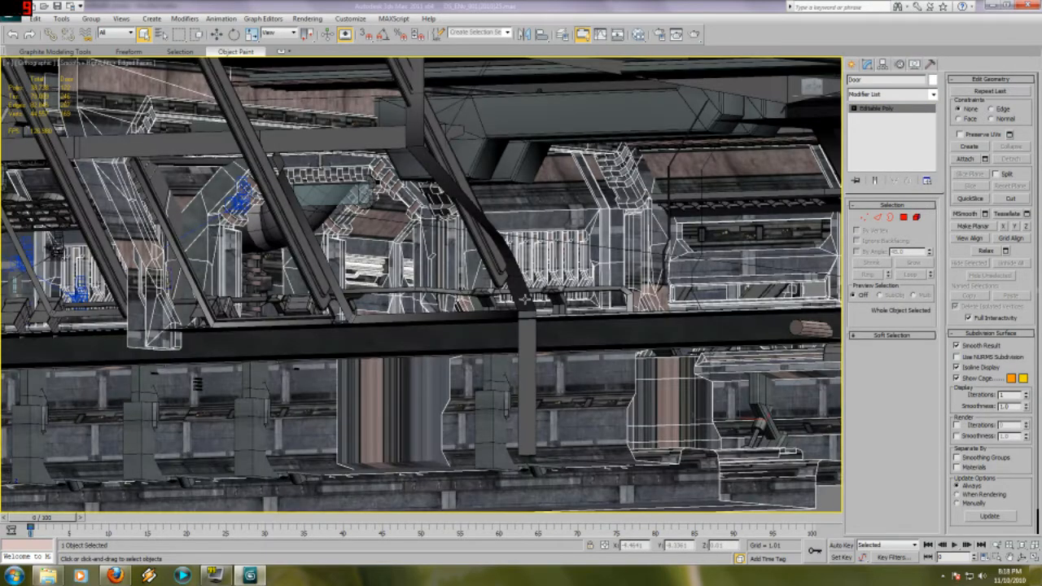
- Select the large overhead pipe and frame it with the surrounding archway in the perspective view
middle_click_drag(331, 216, 385, 276)
left_click(371, 277)
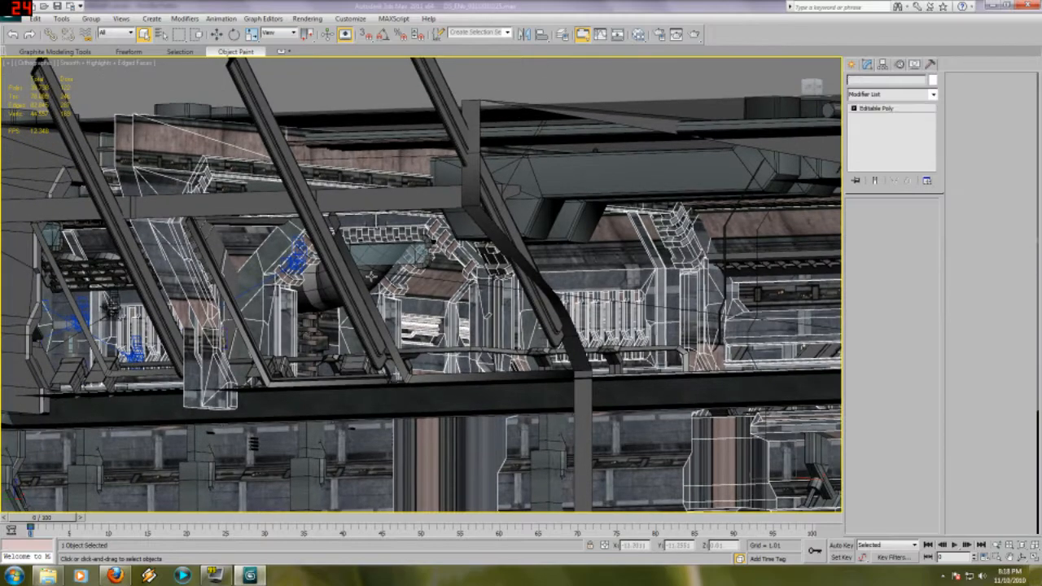
key("z")
key("p")
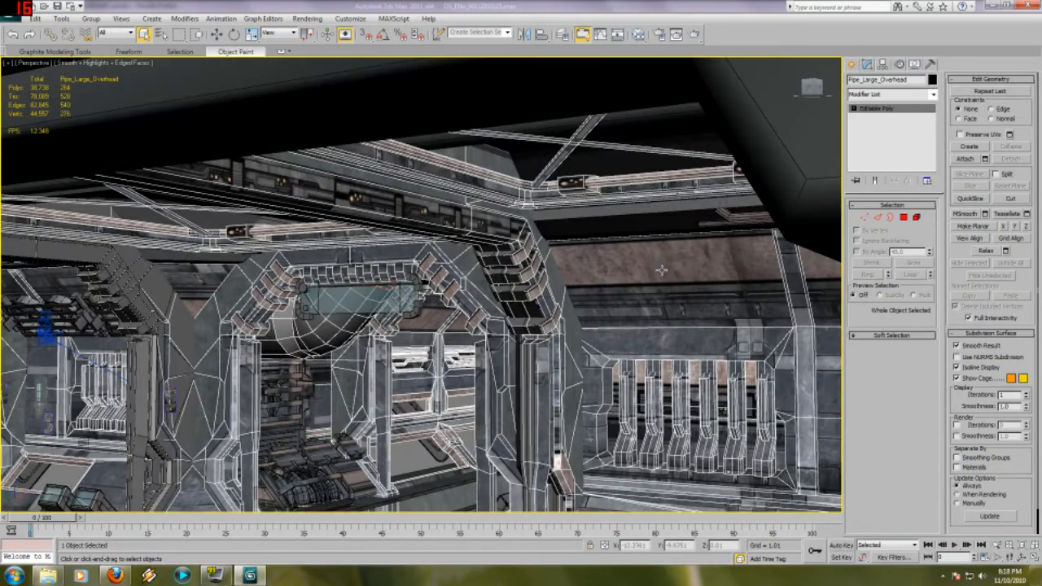
scroll(443, 342, "up", 4)
scroll(443, 342, "up", 1)
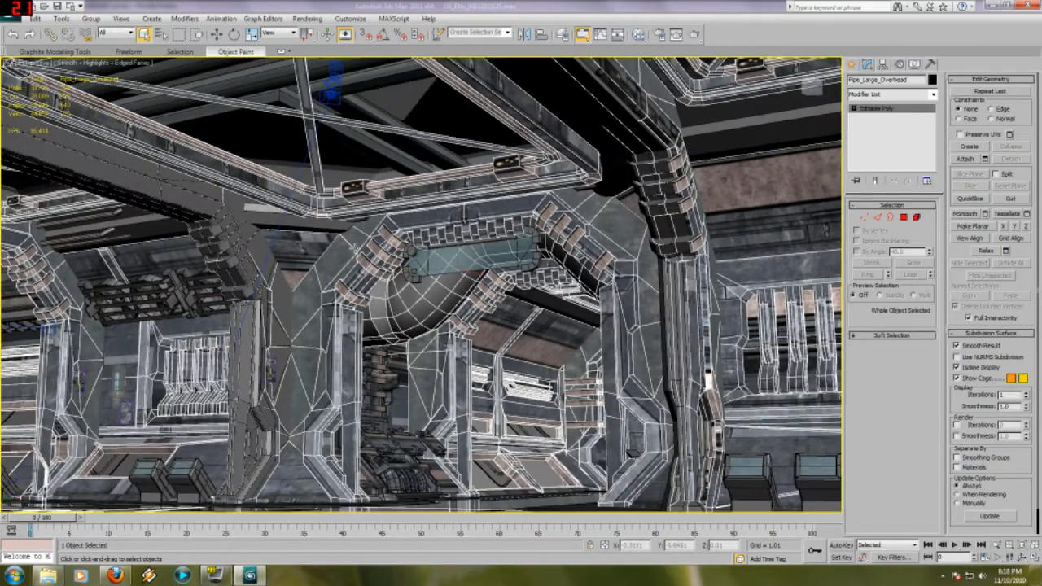
- Isolate the archway wall around the overhead pipe and show it in the left view
left_click(390, 257)
right_click(387, 259)
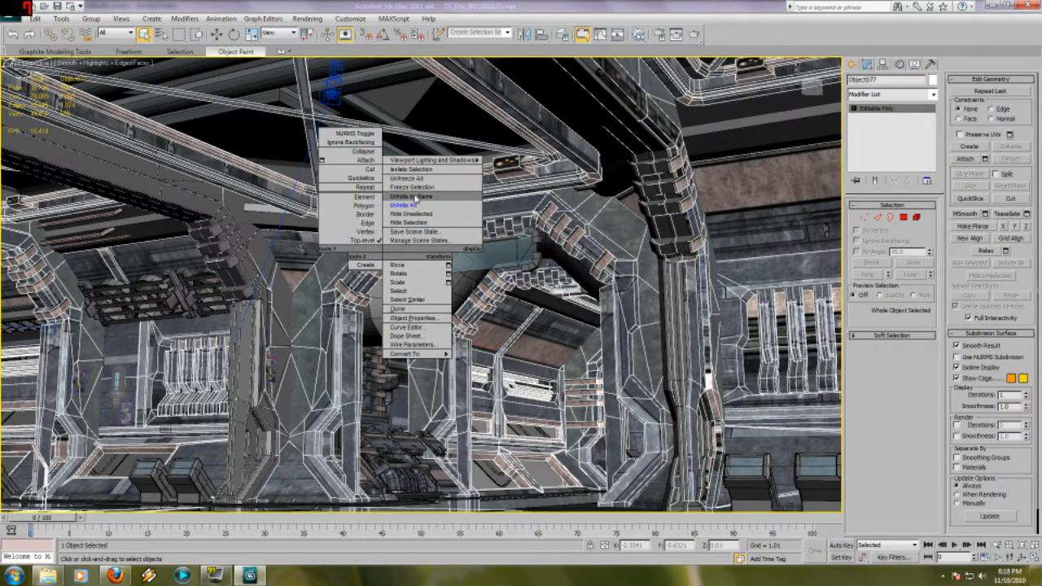
left_click(411, 169)
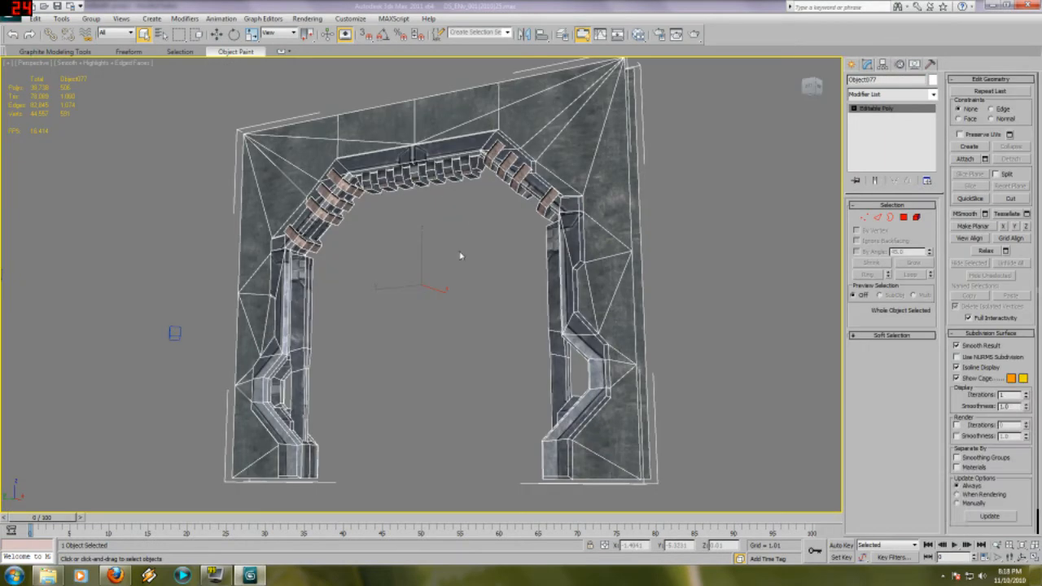
middle_click_drag(460, 257, 520, 259, "alt")
key("l")
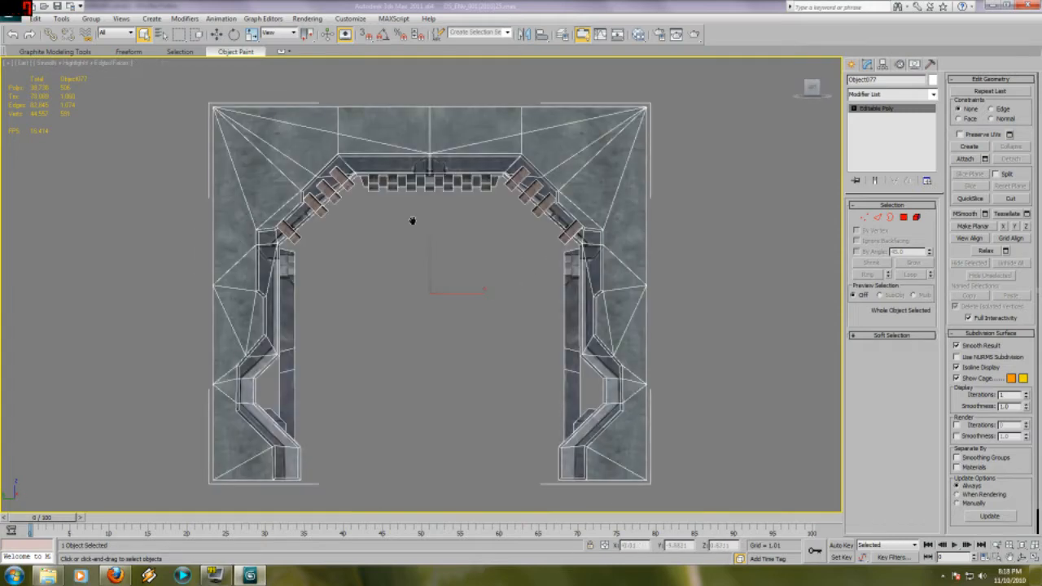
- Open the Slate Material Editor, collapse Material #235's large preview and show the material's parameters
key("m")
middle_click_drag(397, 196, 446, 306)
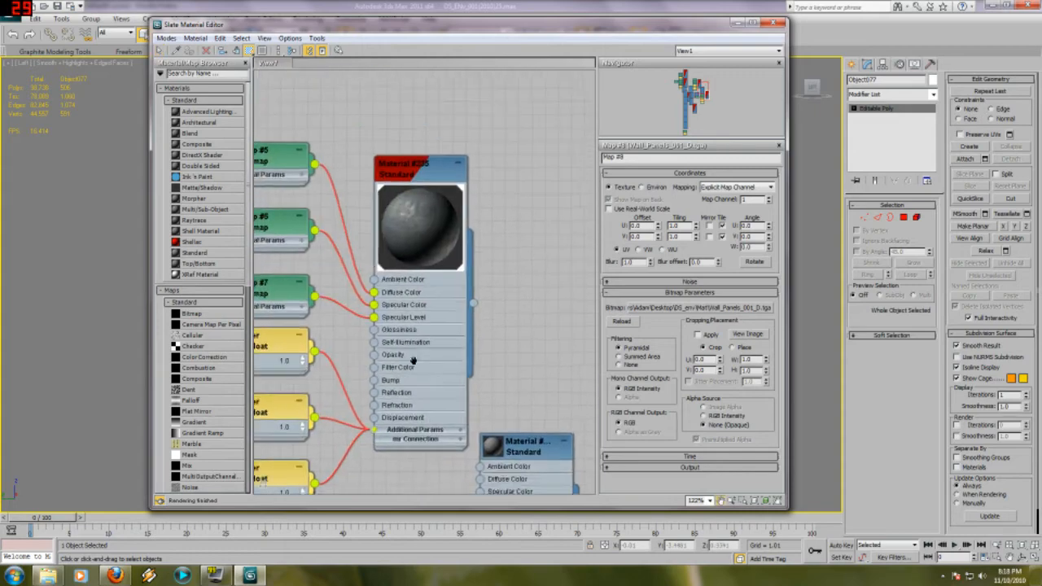
scroll(445, 306, "up", 2)
scroll(445, 306, "up", 2)
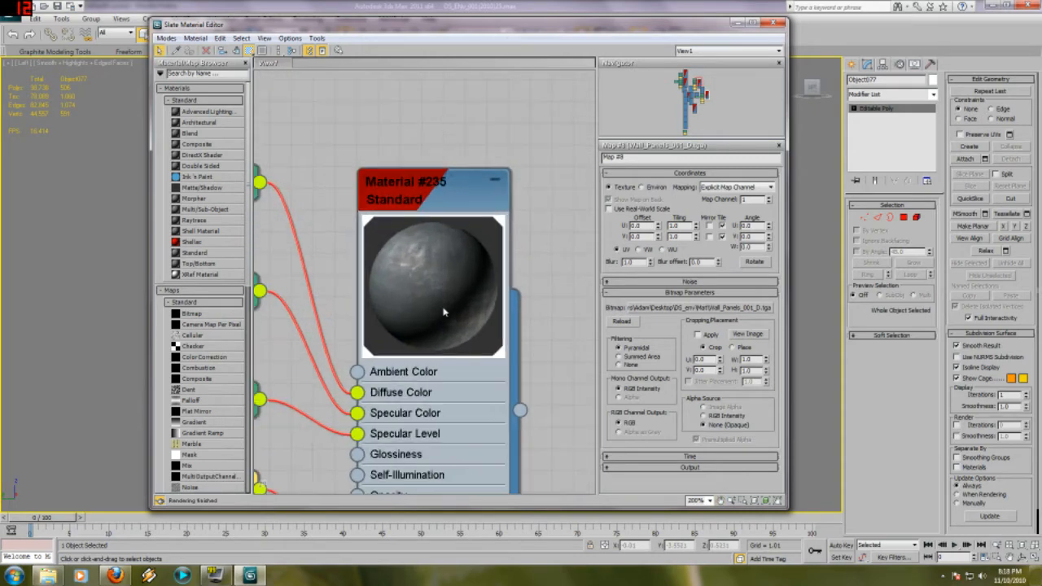
double_click(423, 279)
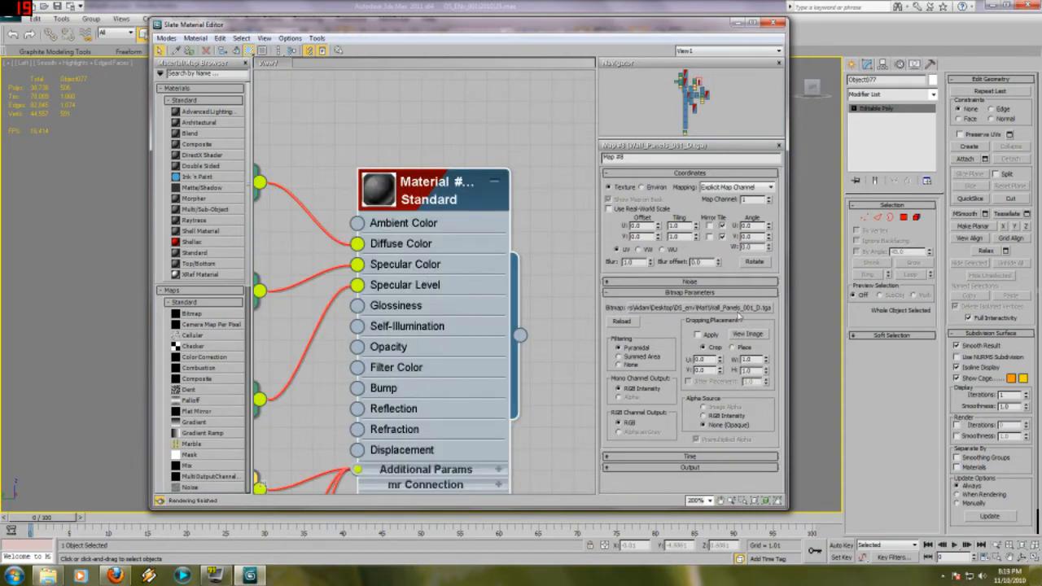
double_click(415, 195)
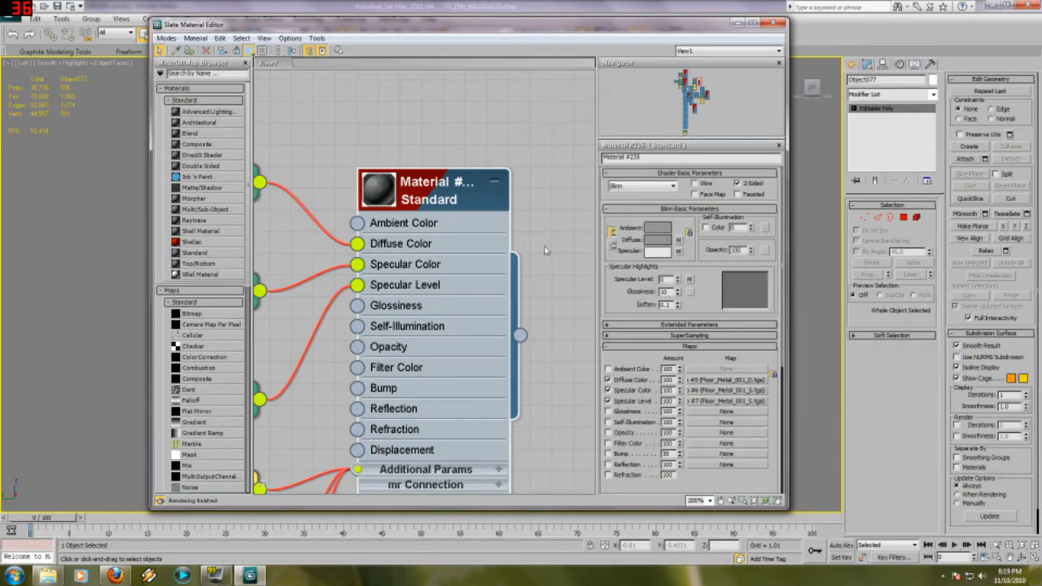
- View the full Floor_Metal_001_D bitmap used in Material #235's diffuse slot, and close the image
left_click(747, 385)
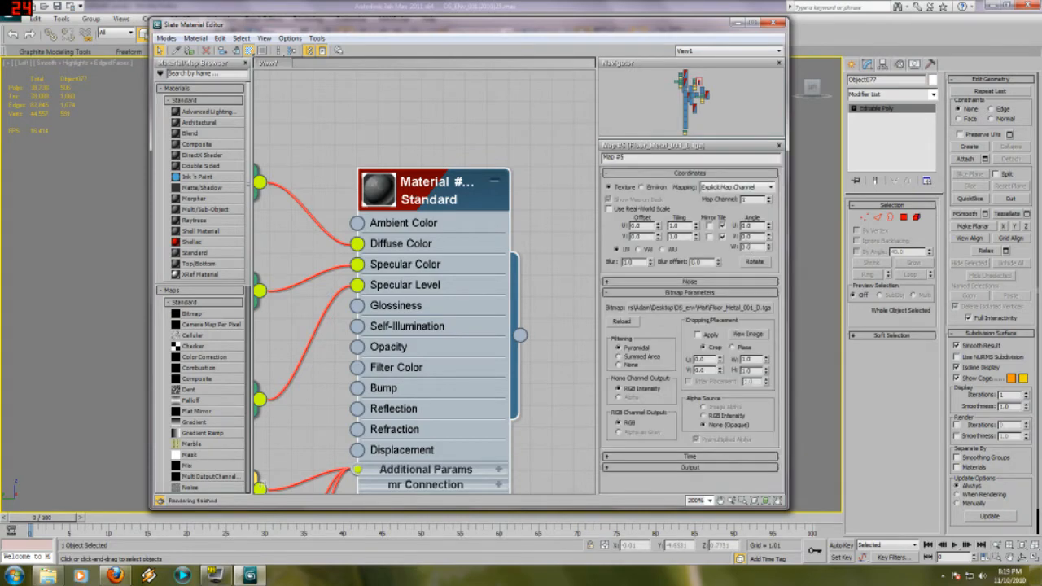
left_click(740, 334)
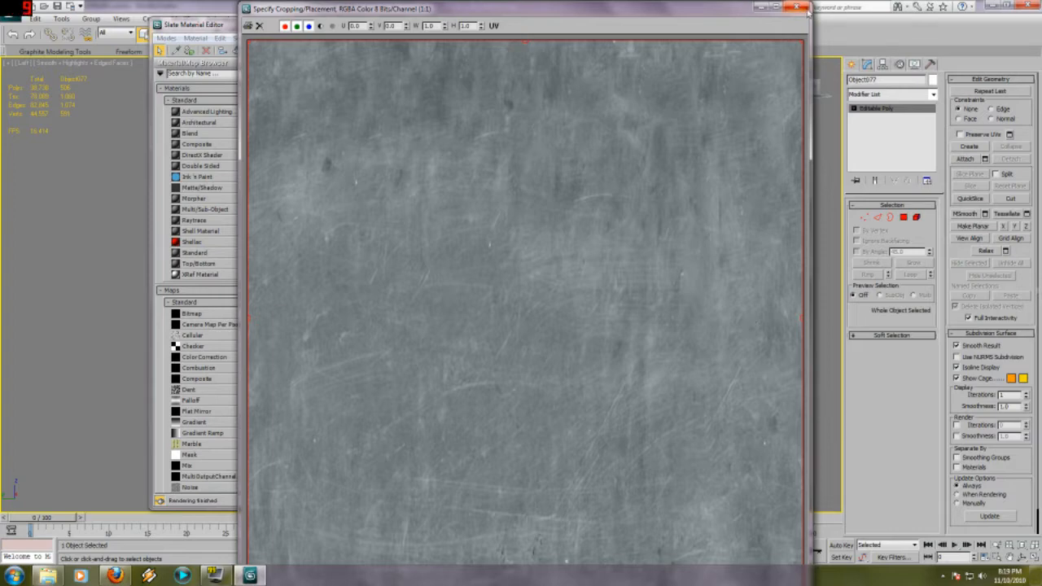
scroll(618, 145, "down", 1)
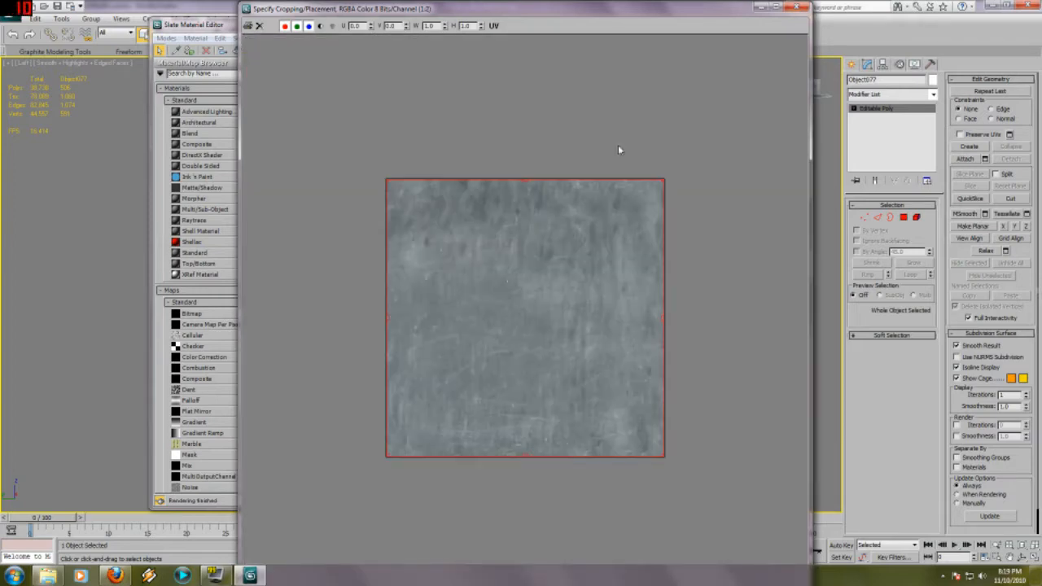
left_click(795, 8)
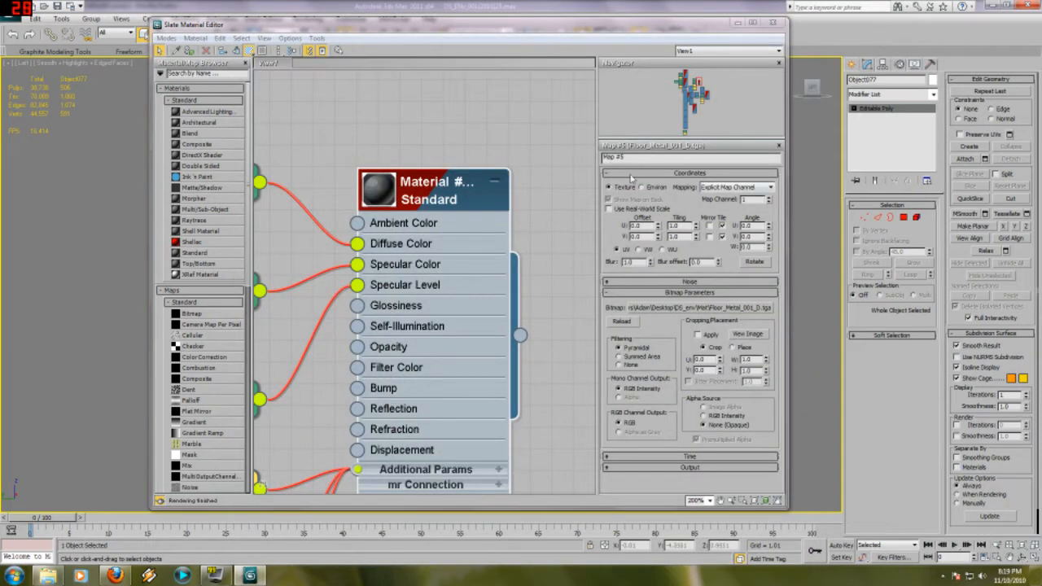
- Close the Slate Material Editor and inspect the metal texture on the archway in the left view
left_click(772, 23)
scroll(488, 338, "up", 3)
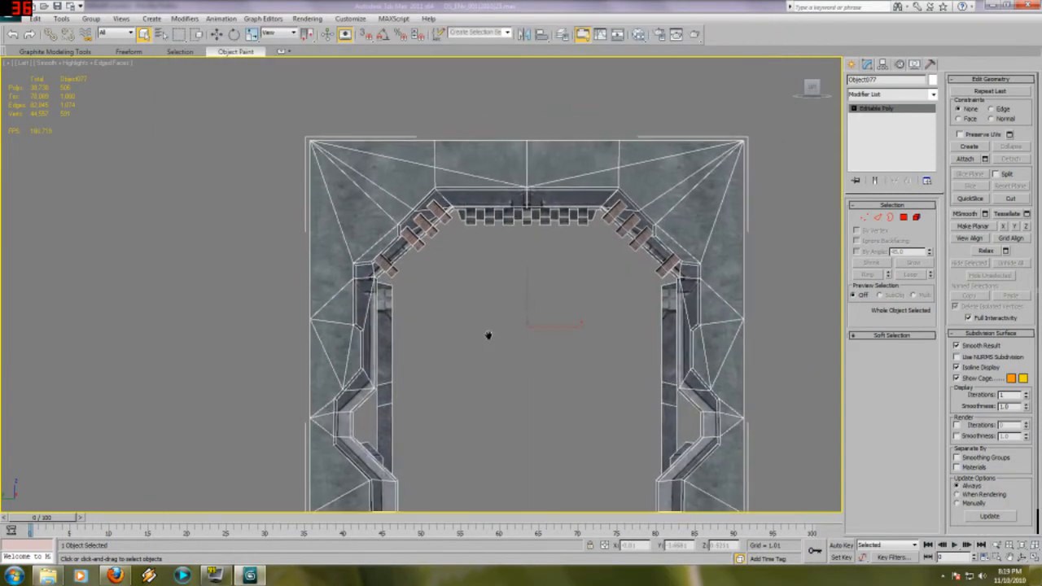
scroll(488, 338, "down", 2)
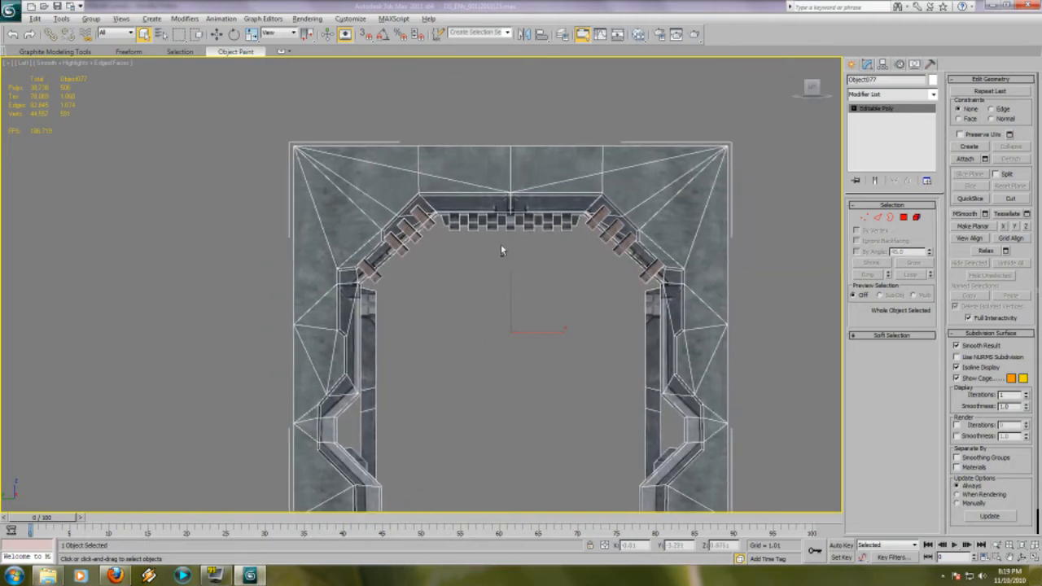
- Select the flat metal wall polygons surrounding the archway opening and check them on the textured surface
key("alt+x")
key("4")
left_click_drag(241, 117, 690, 370)
middle_click_drag(733, 399, 742, 318)
left_click_drag(767, 336, 726, 406, "ctrl")
left_click_drag(241, 248, 318, 331, "ctrl")
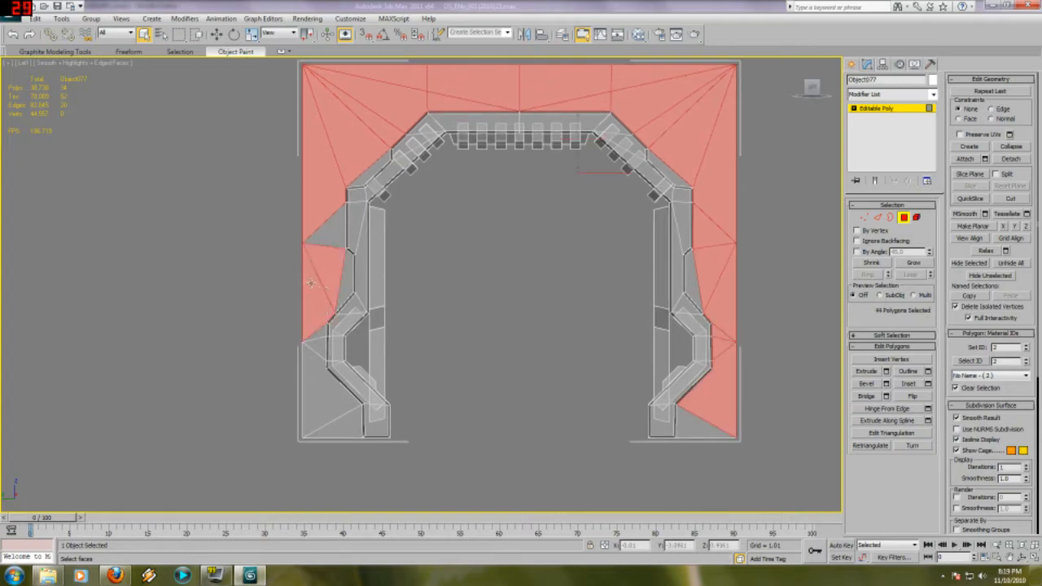
left_click_drag(273, 261, 326, 232, "ctrl")
left_click_drag(259, 386, 327, 320, "ctrl")
key("alt+x")
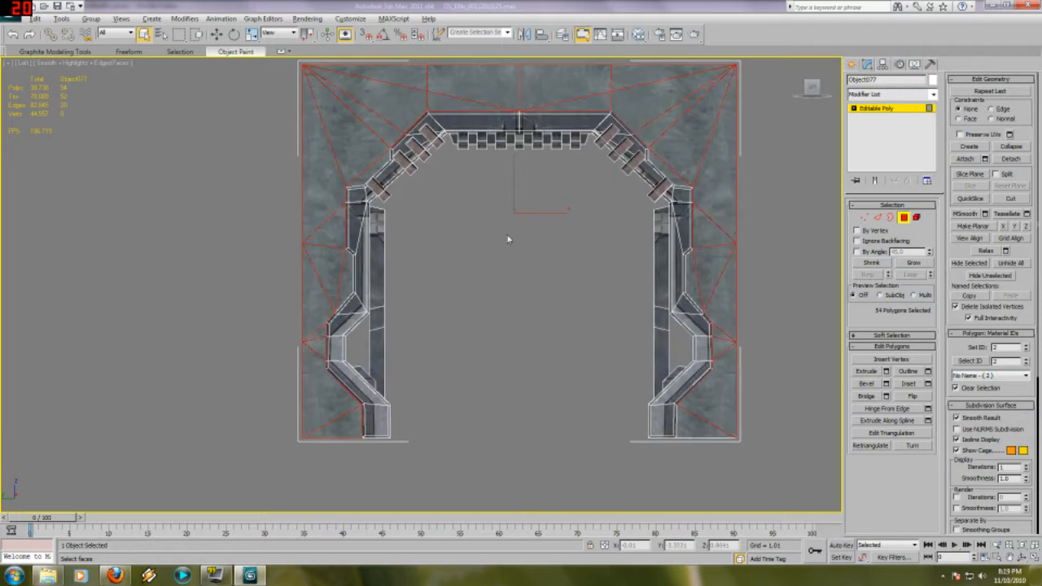
middle_click_drag(535, 201, 526, 240)
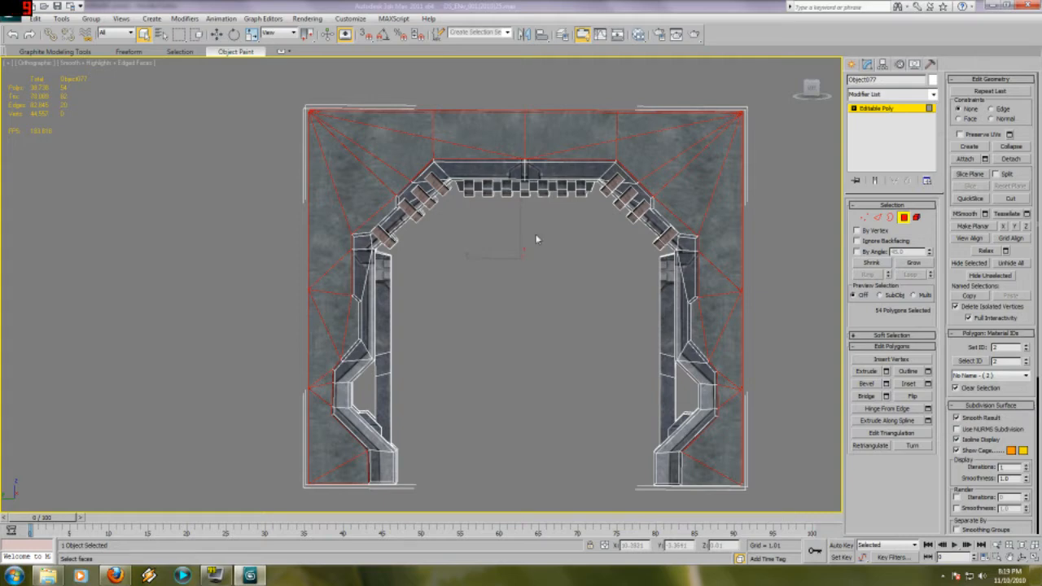
- Select the inner trim polygons across the arch's top and down one side, and check them in see-through display
left_click(544, 168)
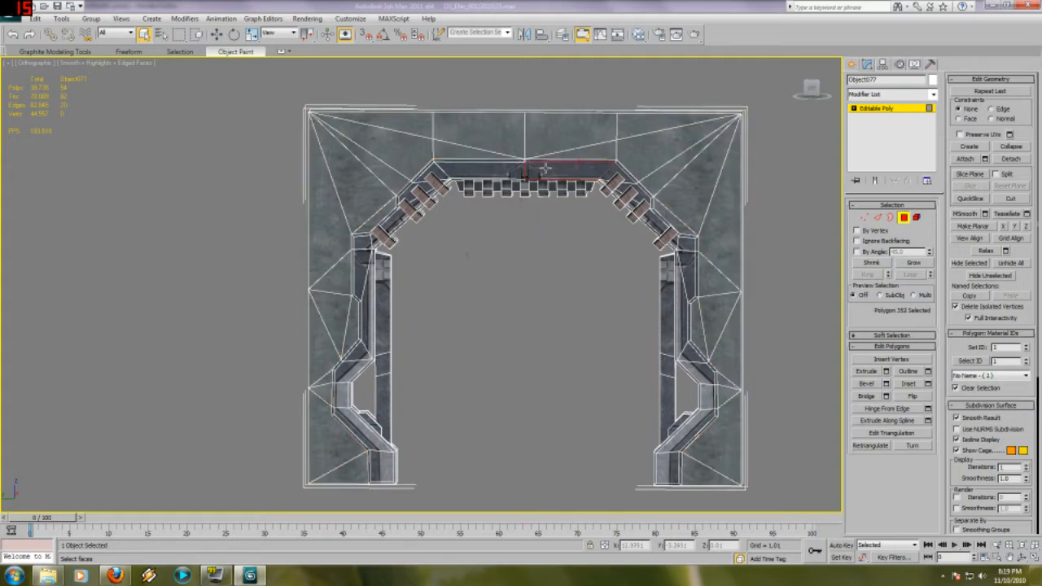
left_click(476, 170, "ctrl")
mouse_move(478, 211)
left_mouse_down("ctrl")
mouse_move(568, 165)
mouse_move(622, 172)
left_mouse_up("ctrl")
left_click_drag(621, 274, 673, 242, "ctrl")
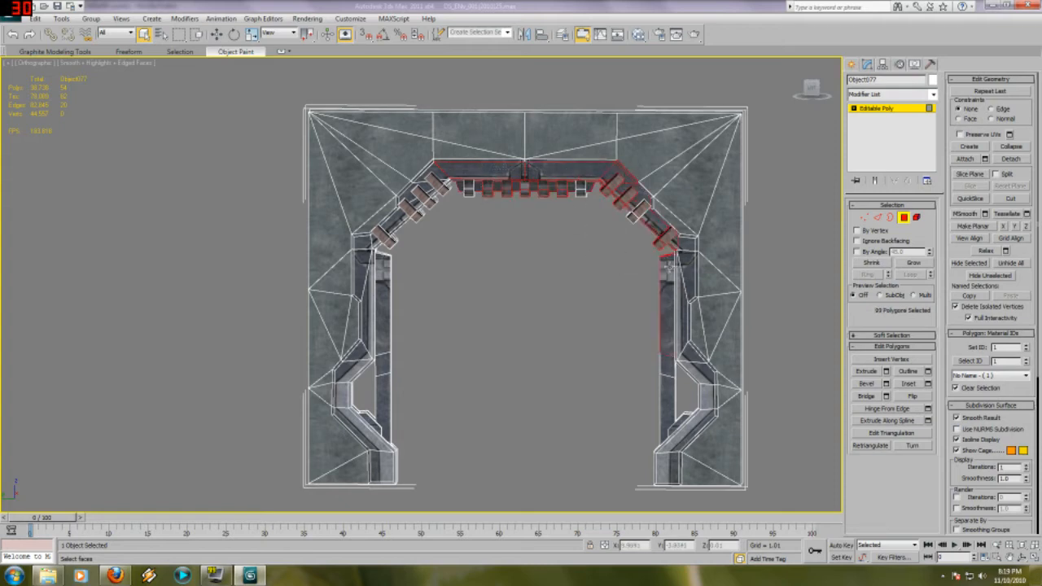
left_click_drag(642, 293, 677, 259, "ctrl")
key("alt+x")
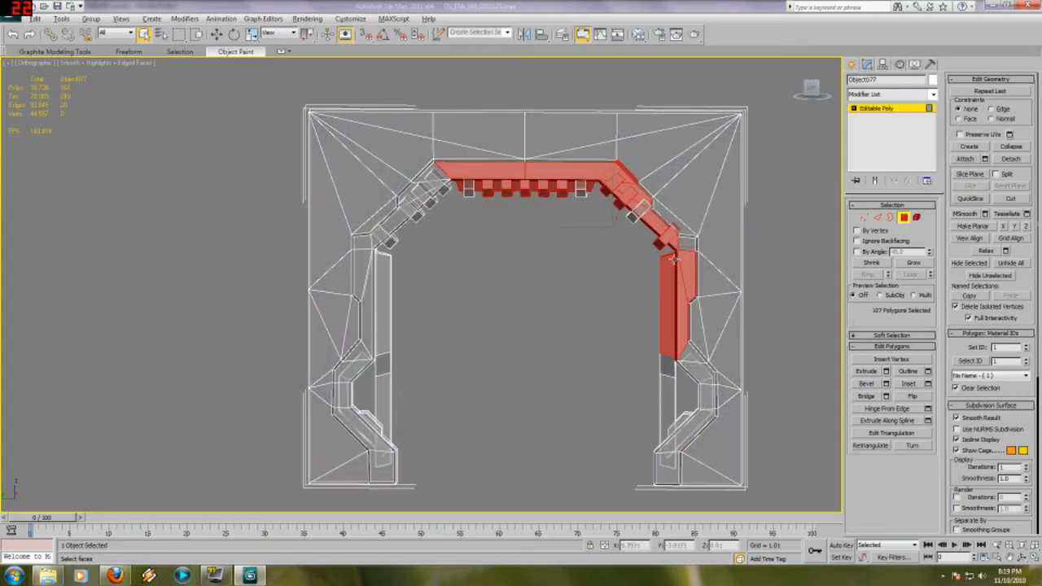
key("alt+x")
- Apply an Unwrap UVW modifier to the whole archway and open its UV editor framed on the layout
left_click(905, 108)
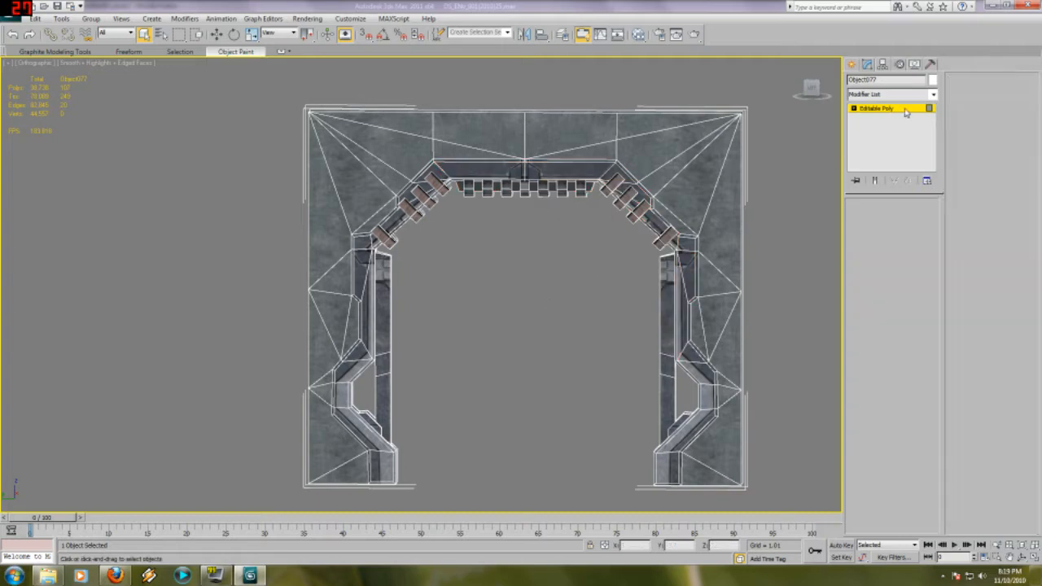
left_click(932, 95)
key("u")
key("Return")
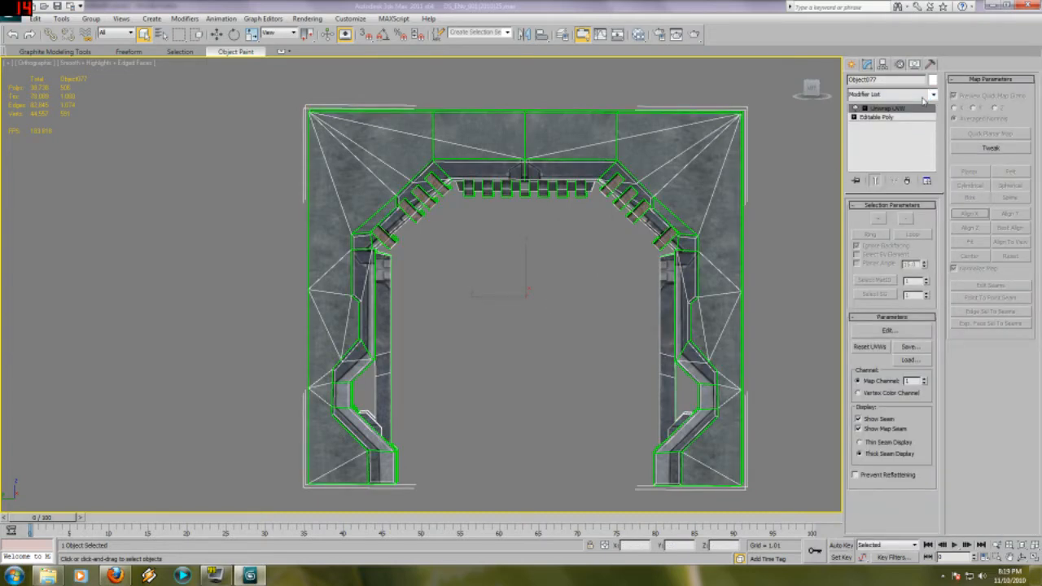
key("ctrl+e")
key("z")
middle_click_drag(194, 252, 182, 234)
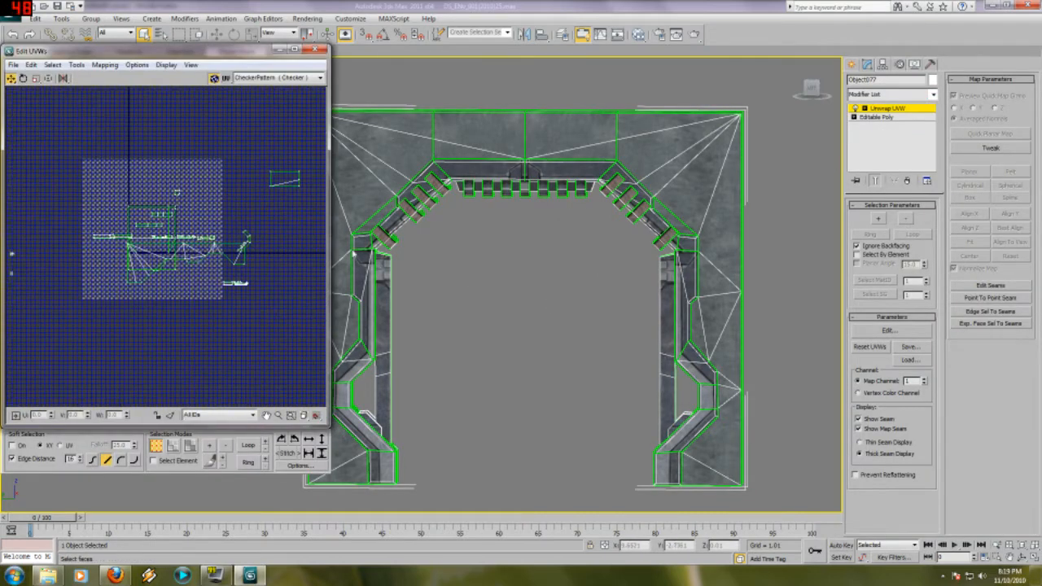
- Widen the UV editor and display Map #8 (Wall_Panels_001_D) behind the archway's trim UVs
left_click(333, 248)
left_click_drag(333, 247, 413, 247)
scroll(322, 279, "up", 5)
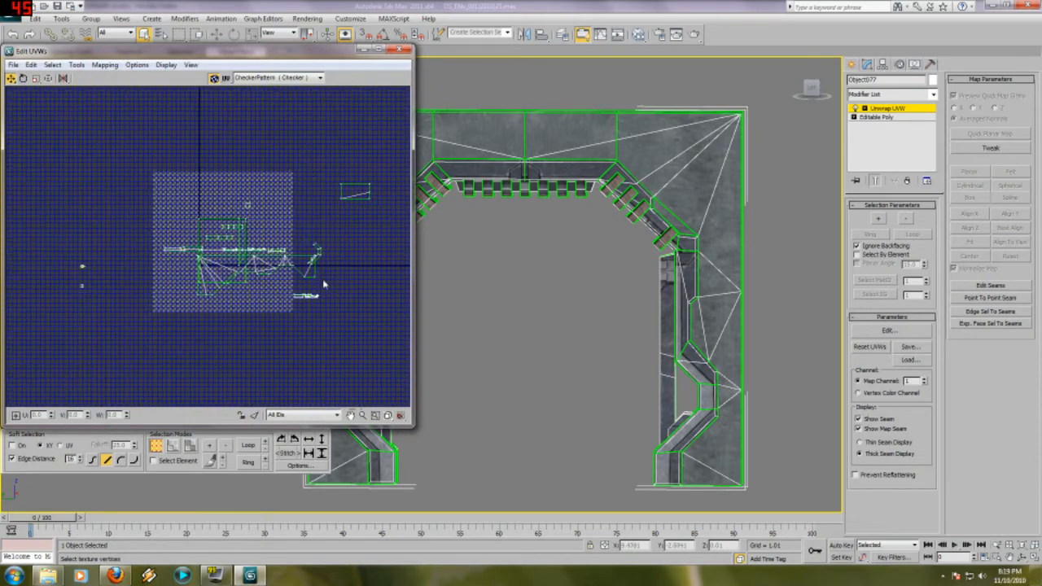
scroll(317, 319, "up", 4)
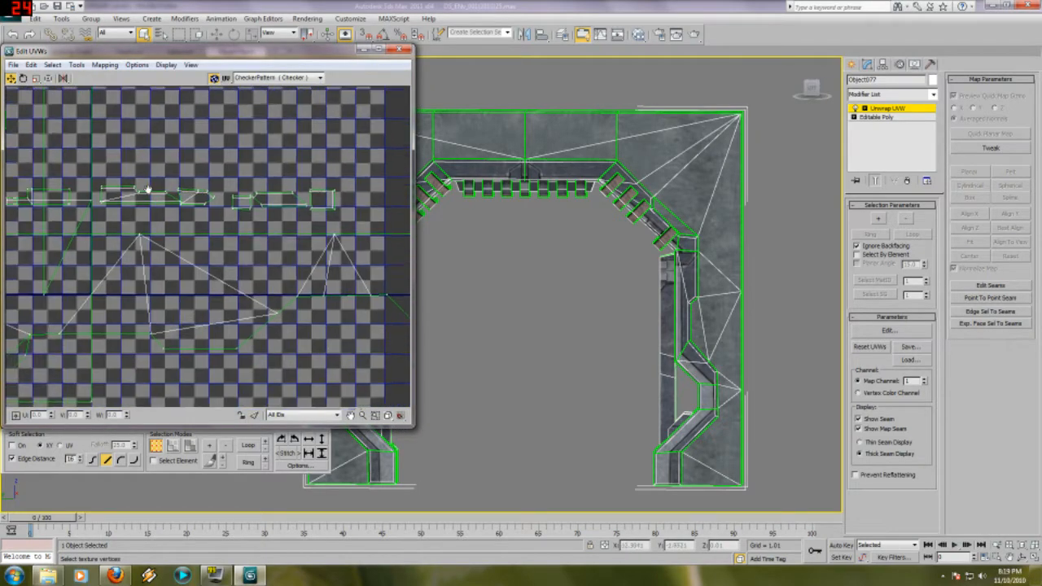
middle_click_drag(620, 252, 706, 268)
scroll(642, 300, "up", 1)
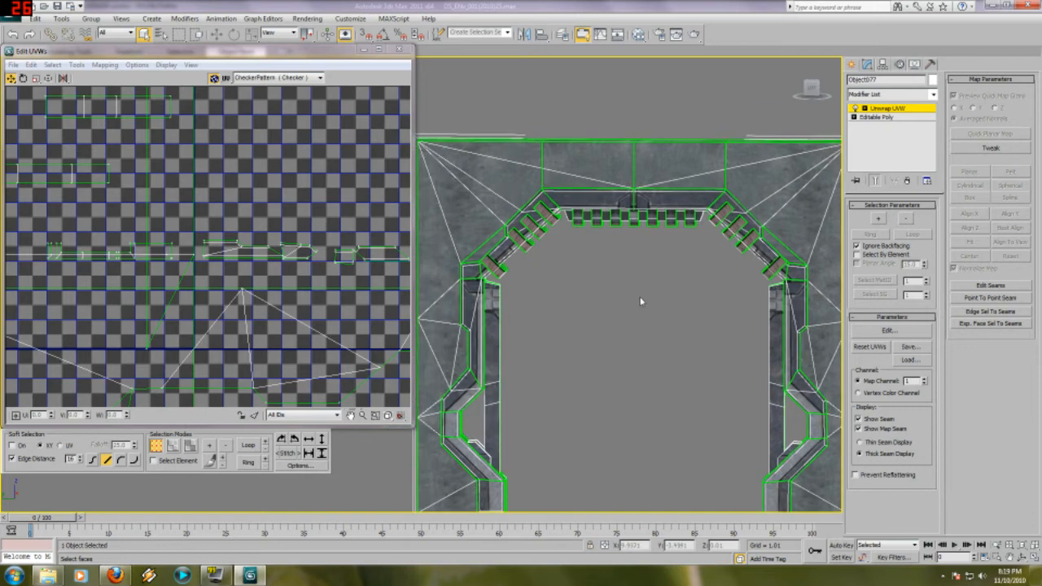
left_click(276, 77)
left_click(275, 96)
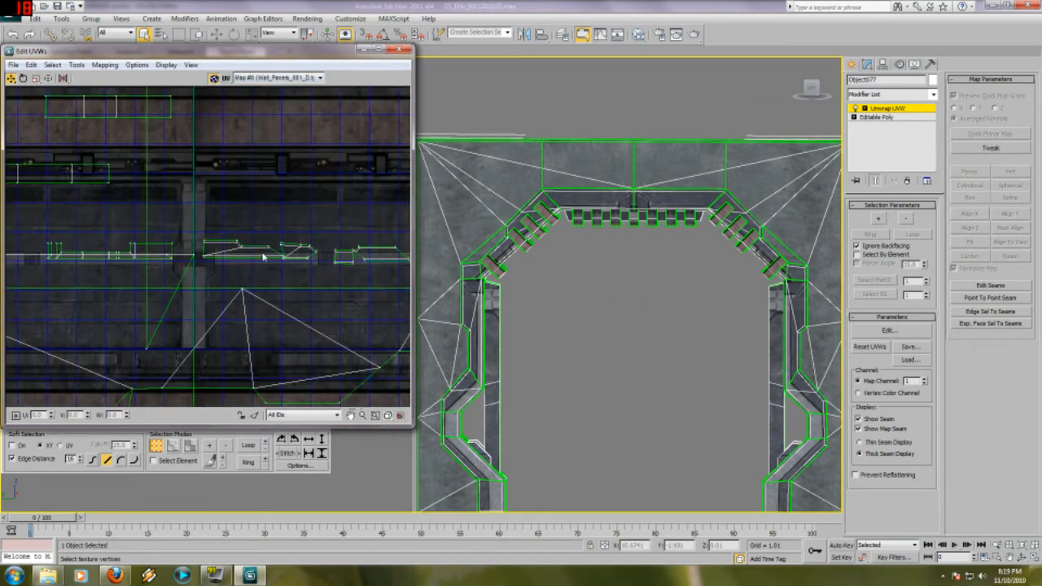
left_click_drag(413, 221, 580, 221)
scroll(391, 261, "up", 1)
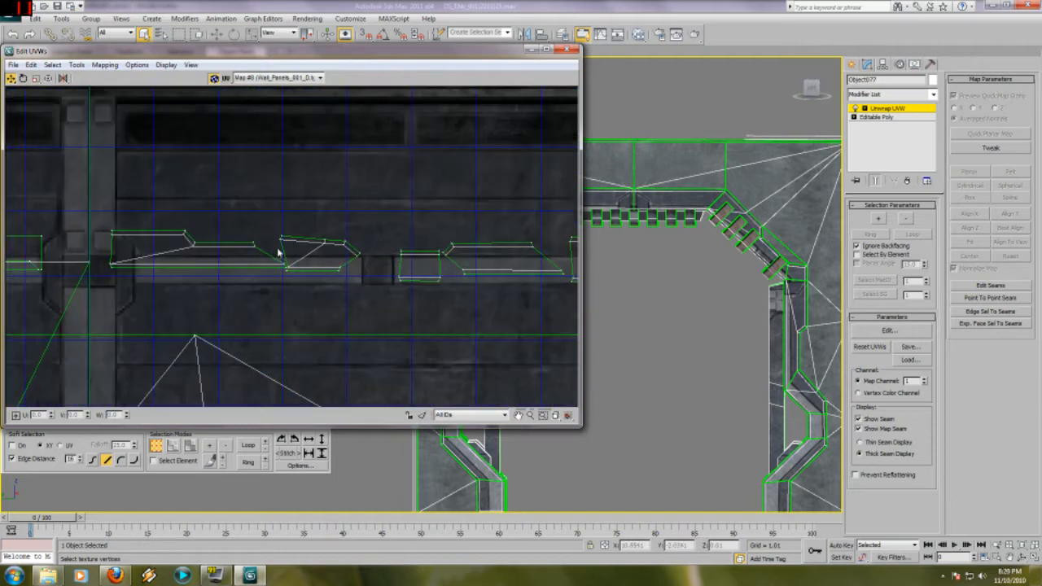
- Select the UV faces lying along the panel texture's seam strip and locate them on both legs of the archway
key("3")
left_click_drag(118, 285, 366, 239)
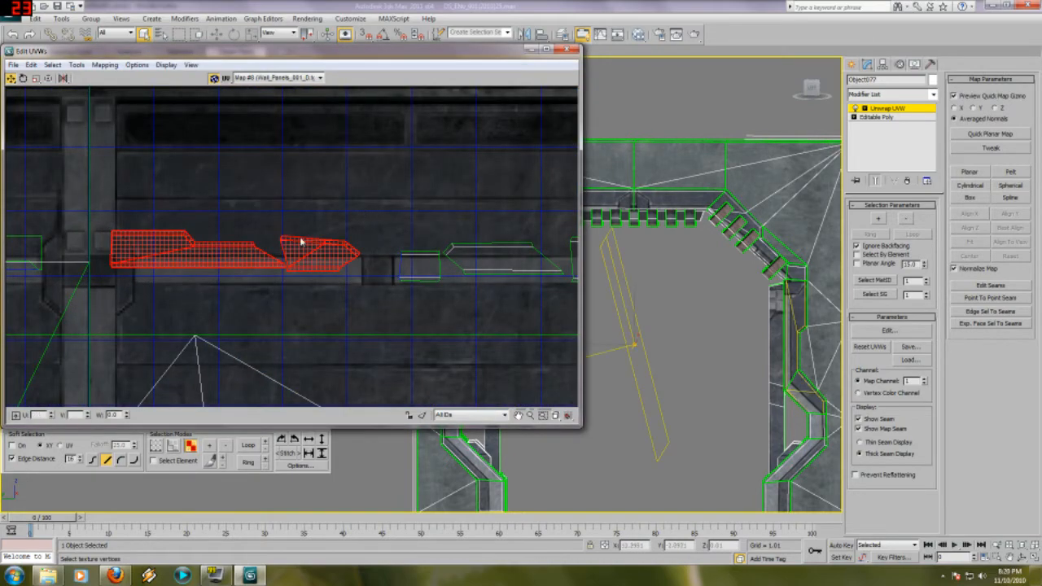
middle_click_drag(365, 239, 299, 226)
left_click_drag(299, 220, 546, 287, "ctrl")
middle_click_drag(280, 214, 340, 201)
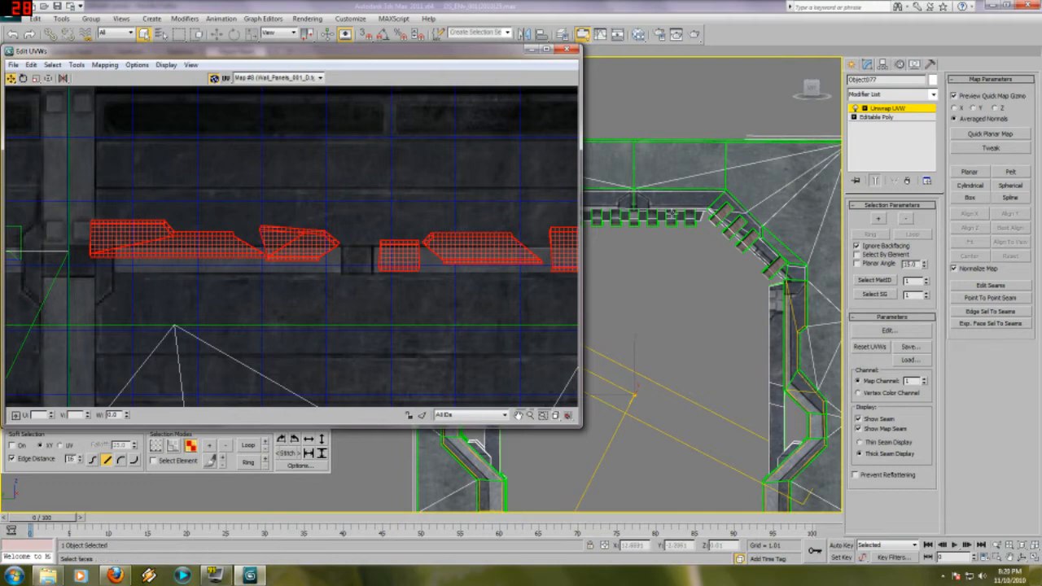
middle_click_drag(658, 275, 786, 243)
key("alt+x")
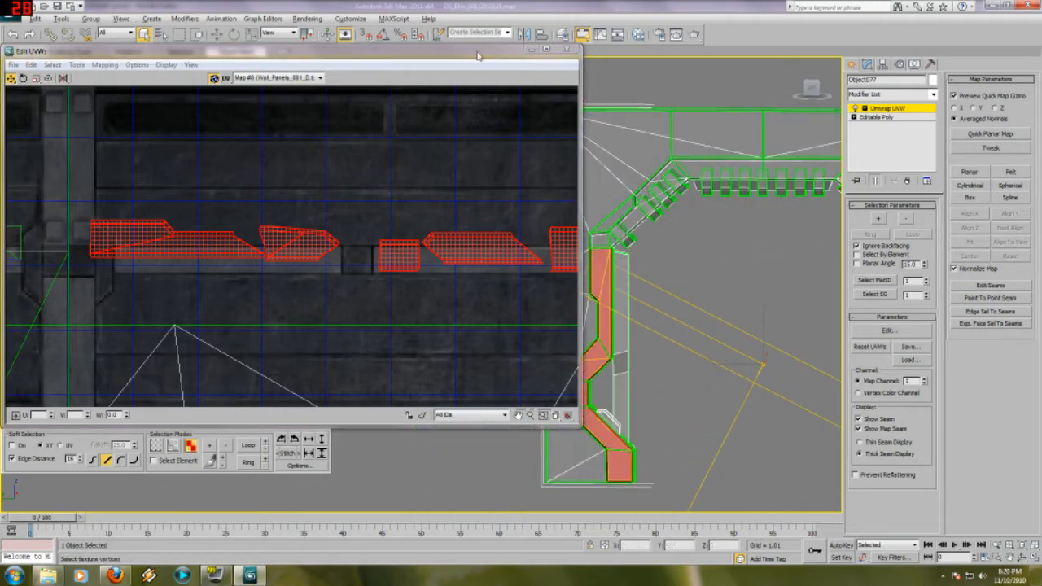
left_click_drag(476, 51, 289, 73)
middle_click_drag(648, 246, 470, 205)
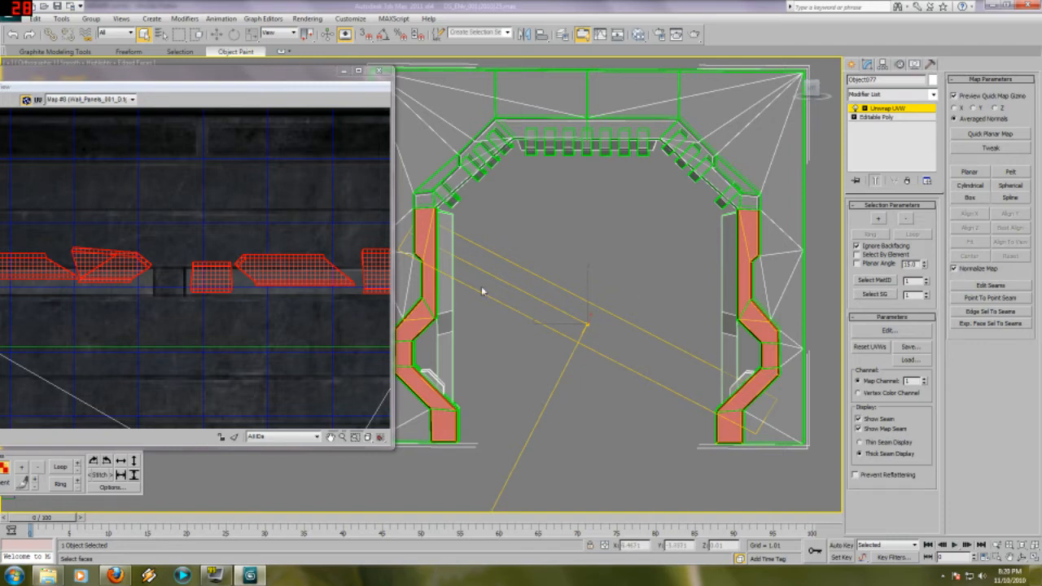
- Compare the leg trim's UV pieces on the wall panel texture with the trim's angled corner on the model
scroll(214, 251, "down", 2)
mouse_move(214, 252)
middle_mouse_down()
mouse_move(142, 236)
mouse_move(232, 254)
middle_mouse_up()
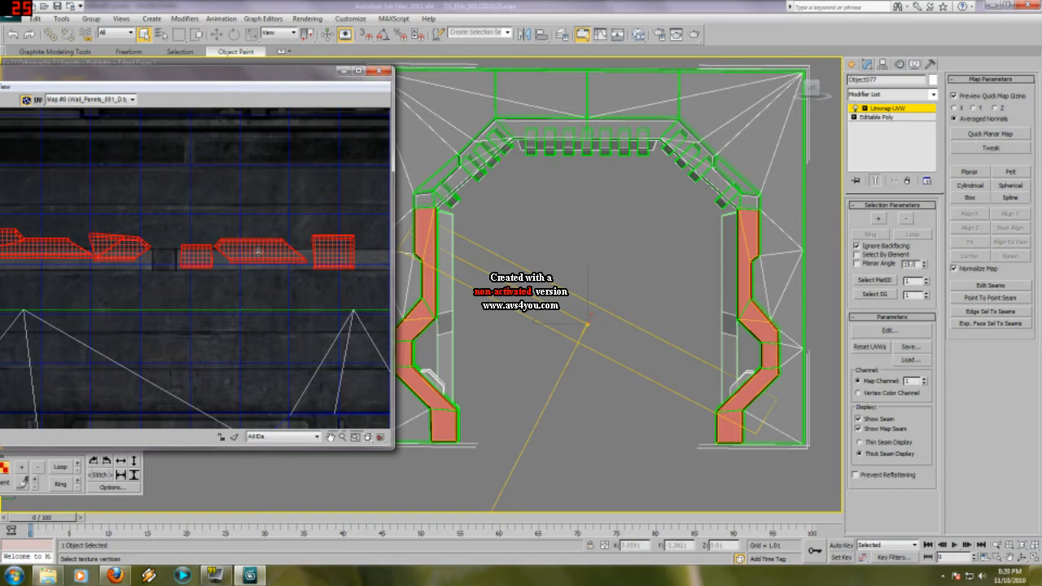
scroll(653, 240, "up", 5)
mouse_move(502, 260)
middle_mouse_down()
mouse_move(652, 240)
mouse_move(503, 238)
mouse_move(430, 249)
middle_mouse_up()
middle_click_drag(661, 207, 503, 263)
scroll(677, 279, "up", 4)
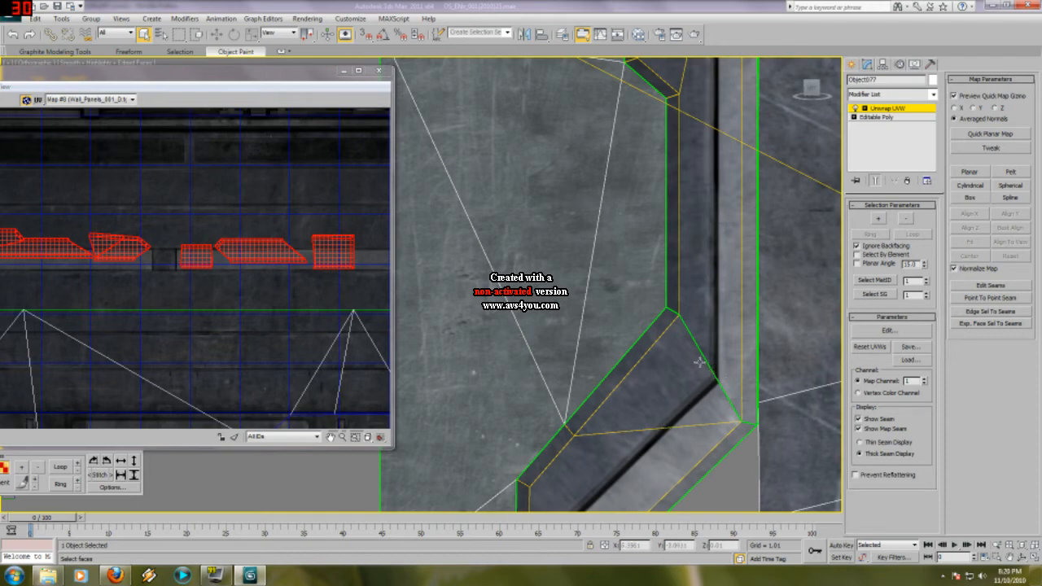
scroll(196, 282, "up", 3)
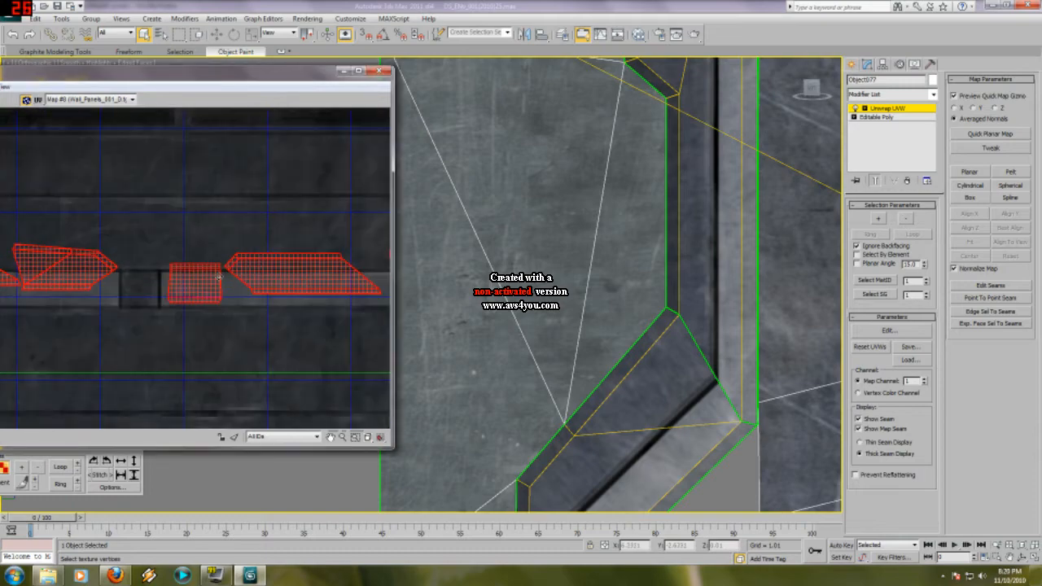
middle_click_drag(219, 277, 288, 261)
- Examine how the seam texture runs along the archway's leg trim and up to the top
middle_click_drag(628, 389, 637, 105)
middle_click_drag(645, 492, 470, 173)
middle_click_drag(642, 318, 657, 427)
middle_click_drag(581, 258, 587, 464)
middle_click_drag(593, 179, 589, 329)
middle_click_drag(590, 211, 673, 238)
middle_click_drag(690, 164, 554, 325)
scroll(569, 314, "down", 4)
middle_click_drag(663, 235, 465, 306)
- Select the two front trim faces across the arch's top
left_click(579, 220)
left_click(542, 221, "ctrl")
middle_click_drag(574, 211, 605, 229)
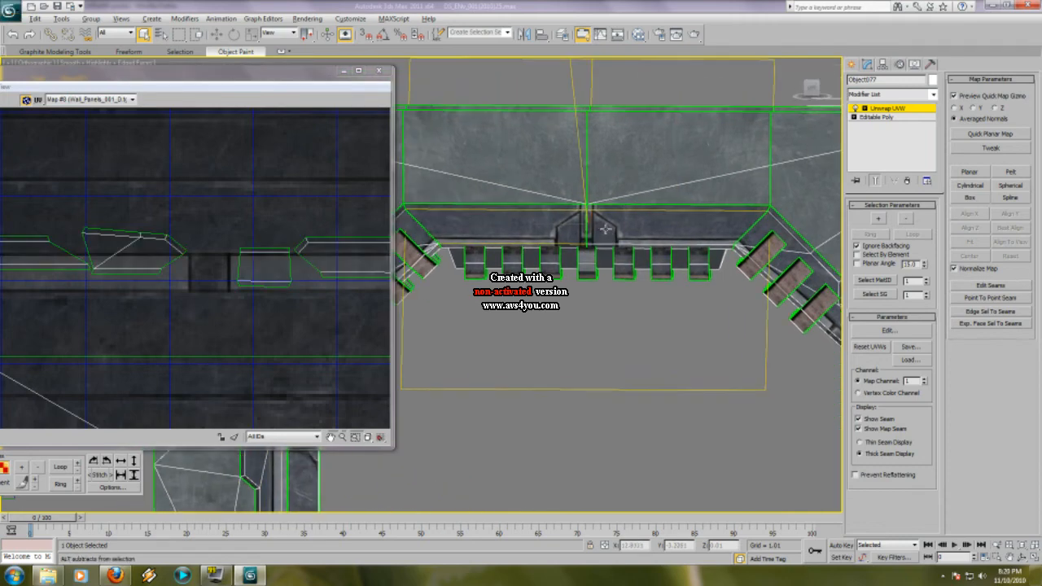
key("alt+x")
left_click(602, 214)
left_click(549, 222, "ctrl")
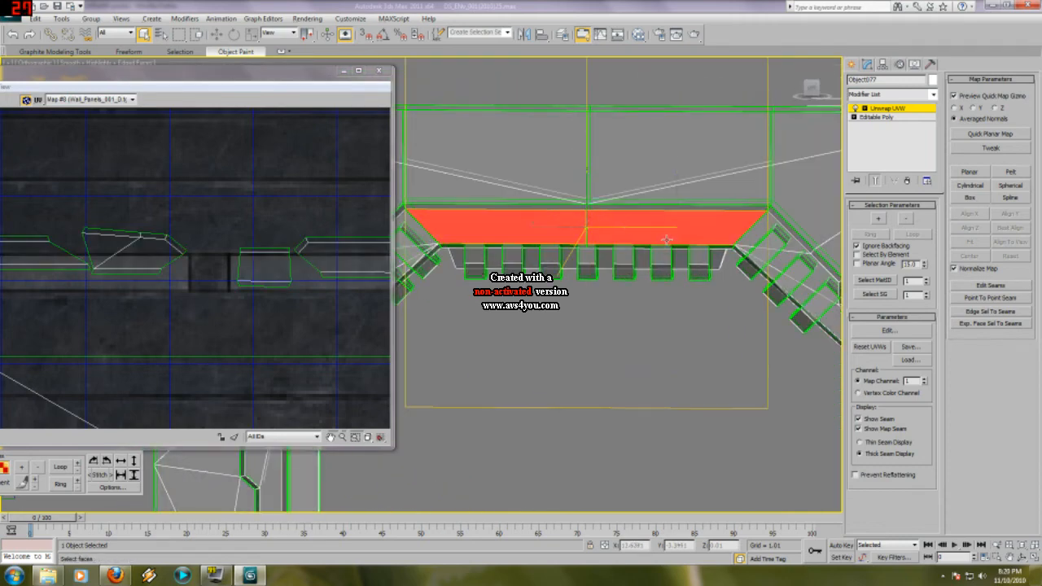
- Frame the top trim's UVs beside the wall panel texture in a wider UV editor and restore the textured viewport display
middle_click(224, 263)
key("z")
middle_click_drag(222, 240, 267, 232)
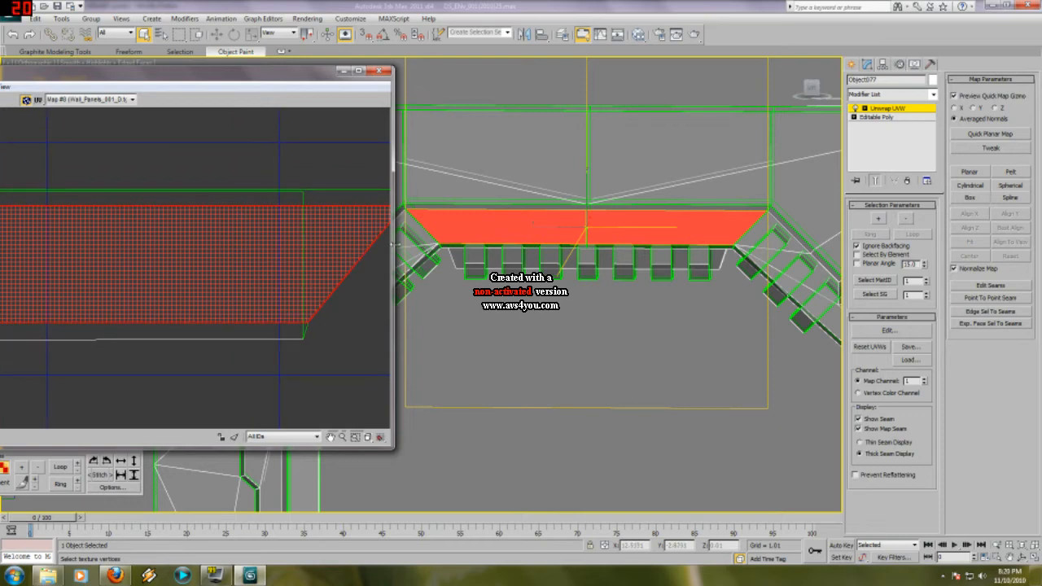
left_click_drag(392, 244, 454, 244)
scroll(244, 244, "down", 3)
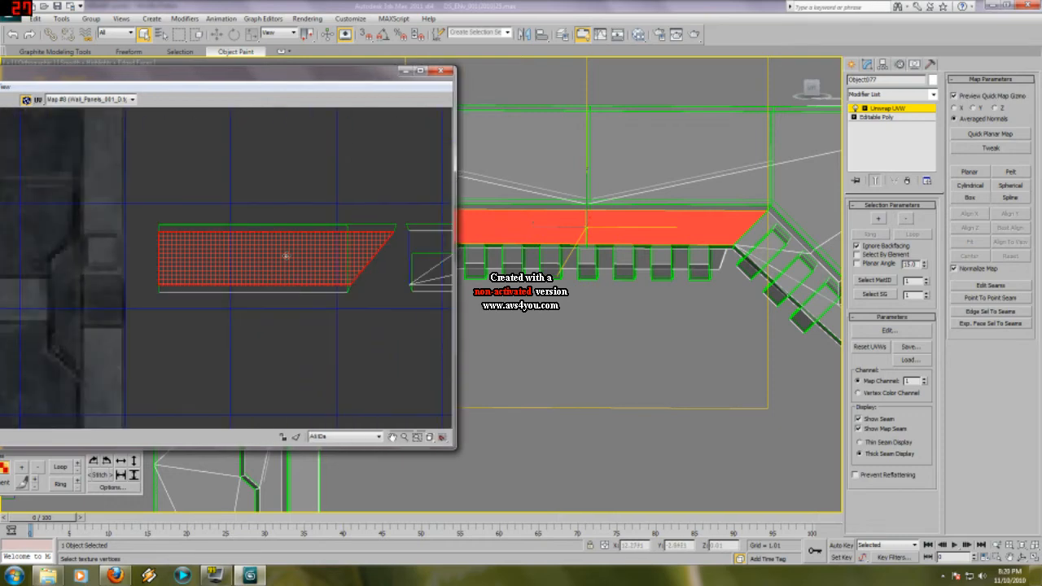
key("alt+x")
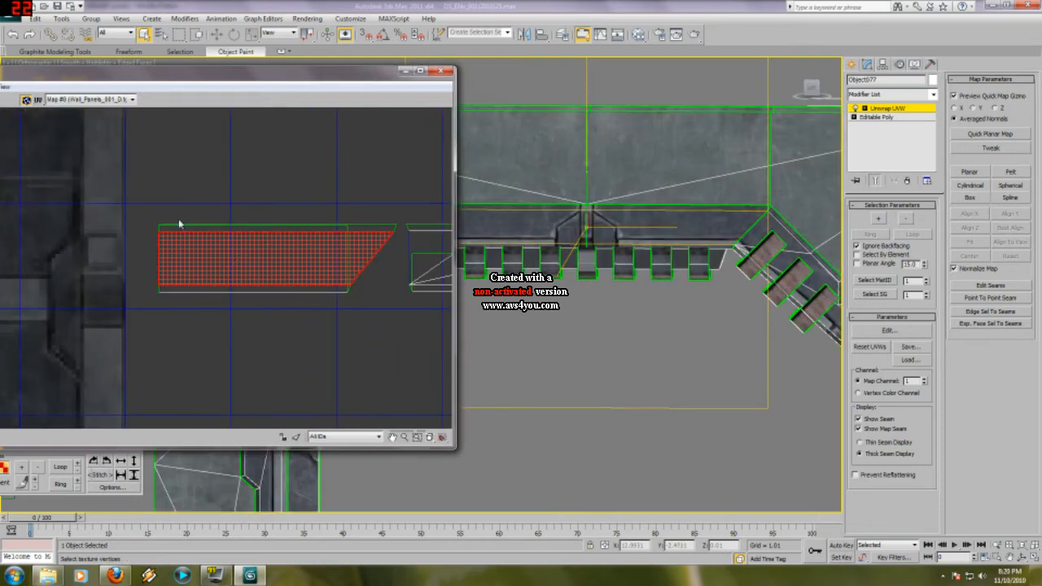
- Try moving the top trim's UV pieces onto the wall panel texture's edge column, and undo the move
middle_click_drag(196, 271, 252, 266)
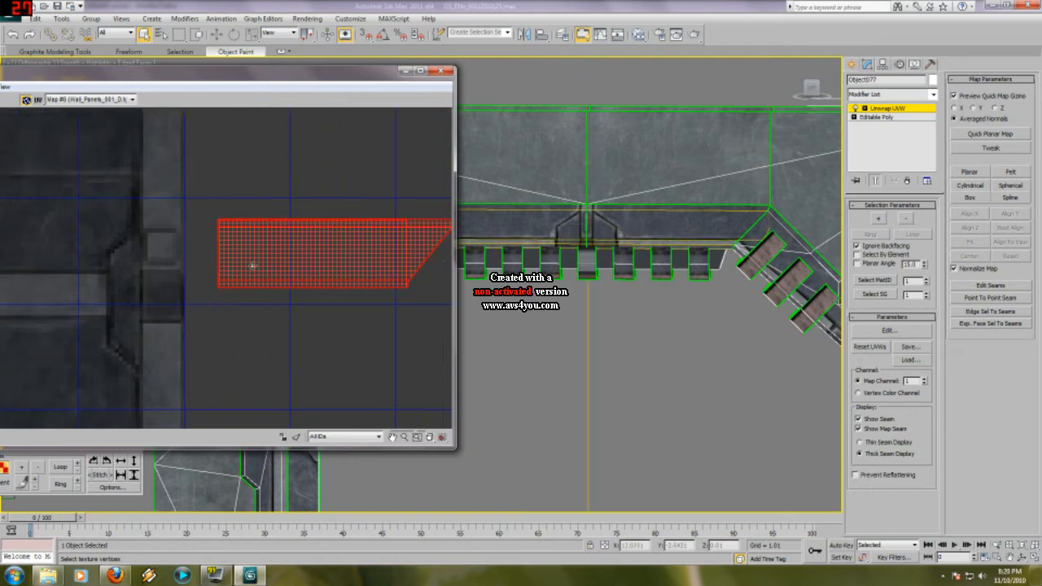
scroll(252, 266, "down", 1)
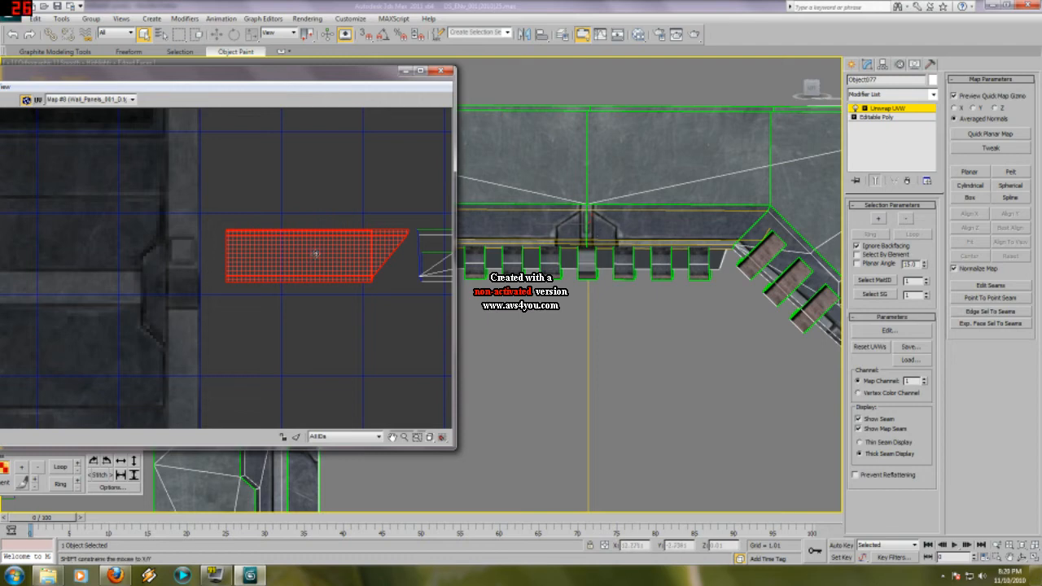
left_click_drag(327, 262, 162, 320)
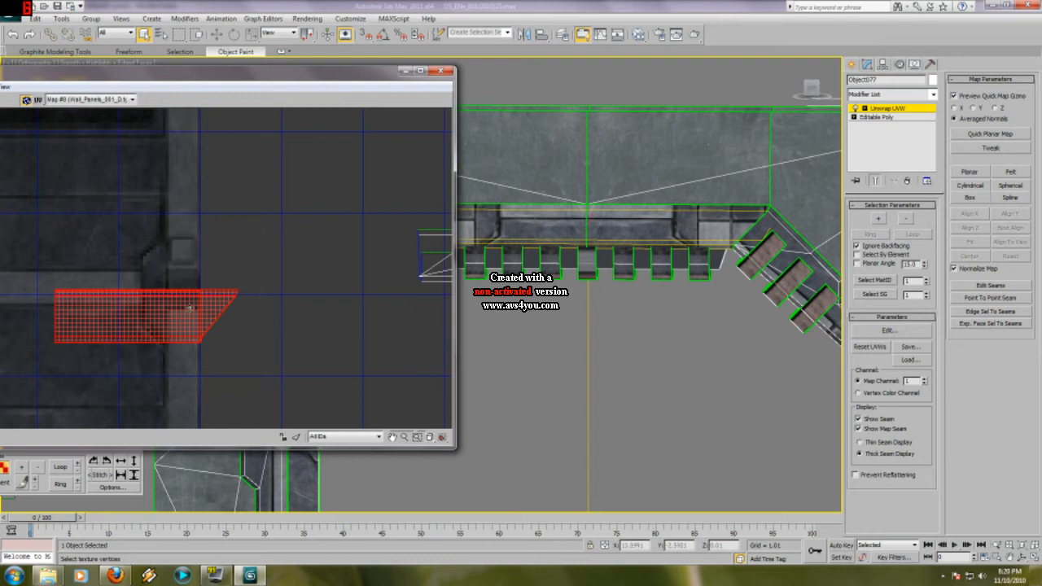
key("ctrl+z")
key("ctrl+z")
key("ctrl+z")
key("ctrl+z")
key("ctrl+z")
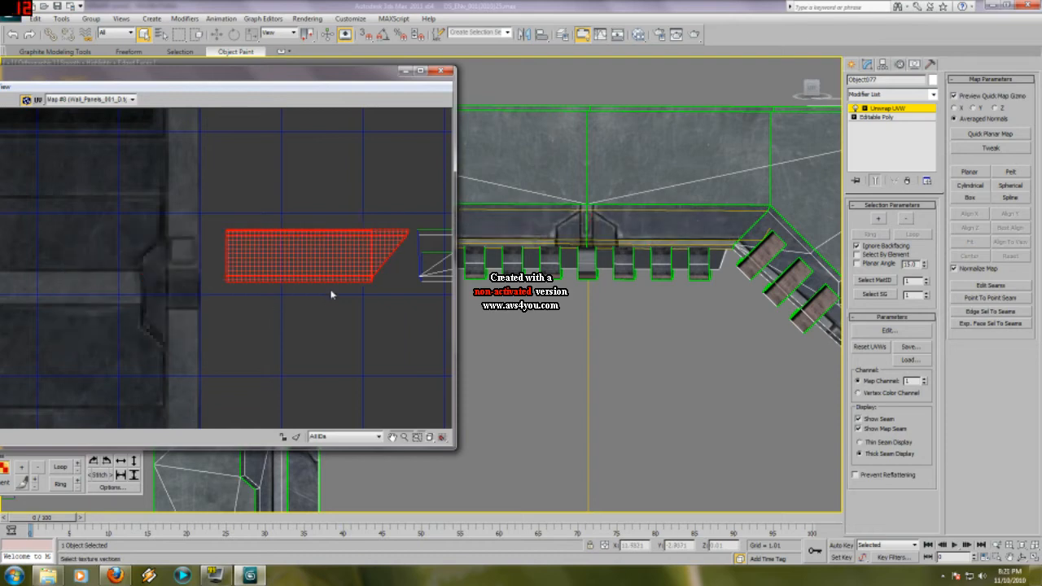
- Close the UV editor and collapse the archway's modifier stack to Editable Poly
scroll(606, 262, "down", 1)
middle_click_drag(607, 262, 812, 250)
key("z")
scroll(652, 277, "down", 5)
scroll(652, 276, "down", 2)
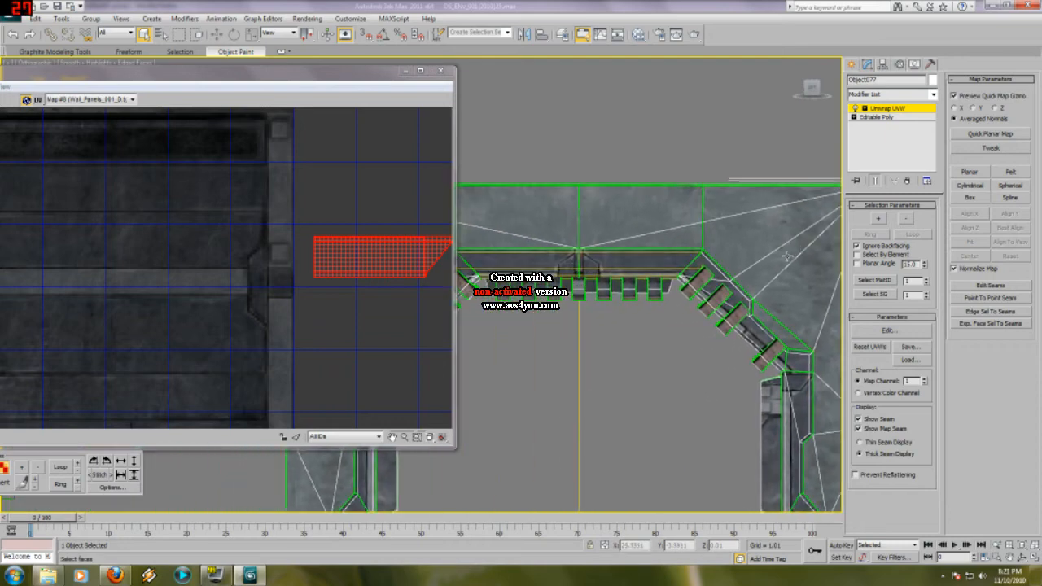
left_click(442, 69)
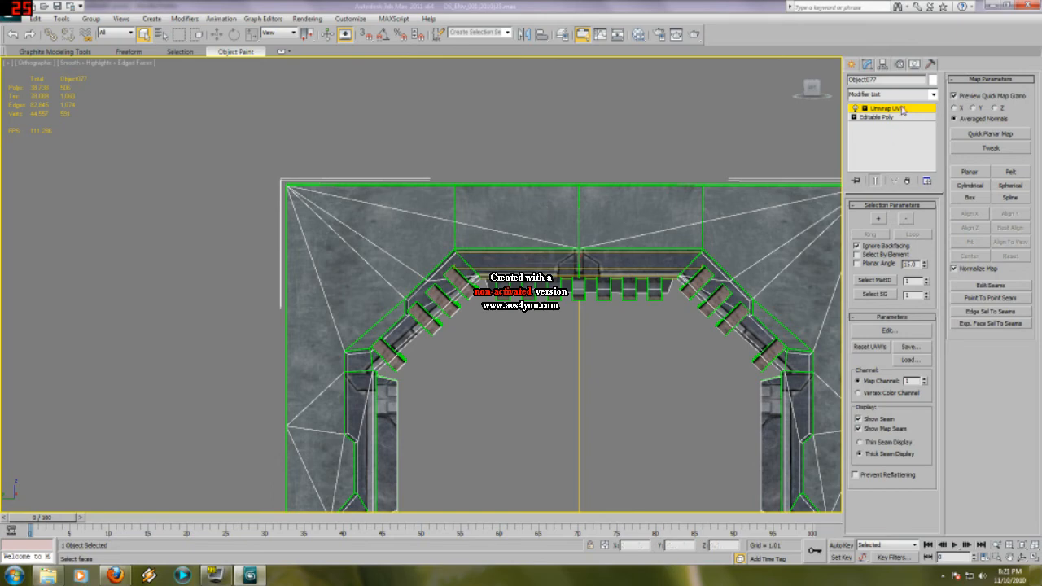
right_click(901, 110)
left_click(968, 192)
middle_click_drag(526, 329, 509, 261)
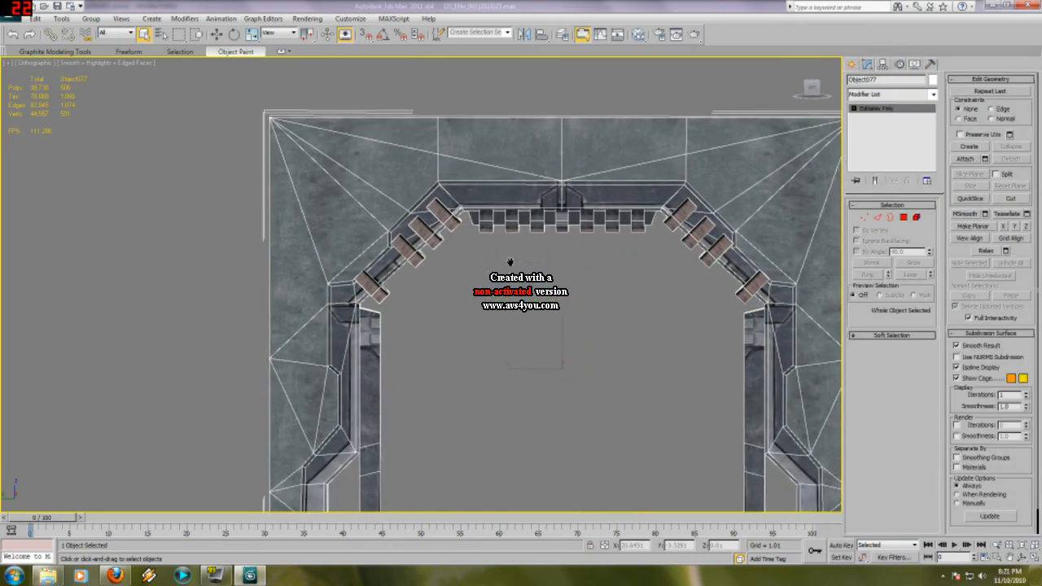
scroll(509, 261, "down", 4)
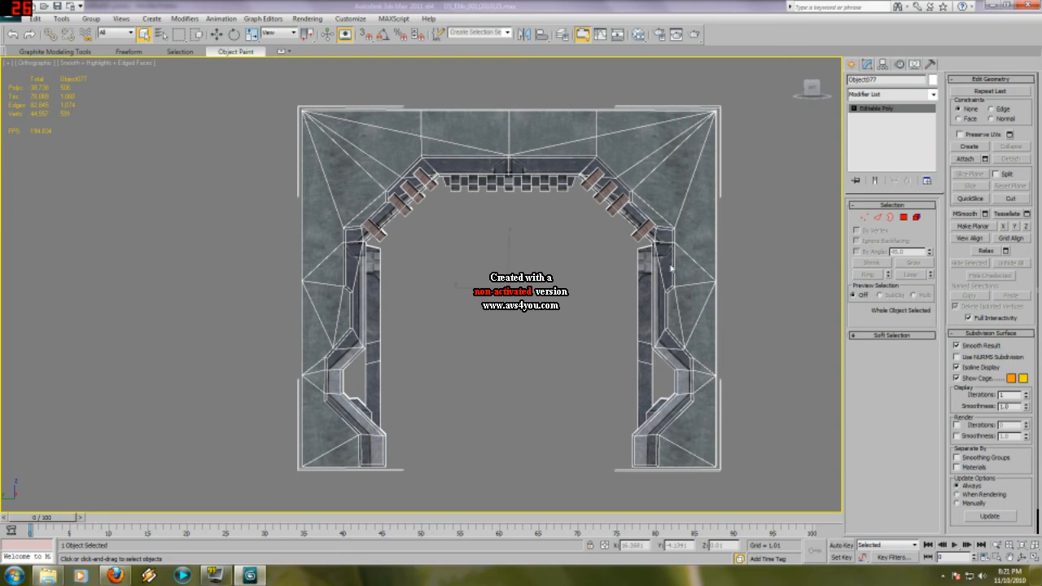
- Unhide all scene objects, and select and frame Walls_Main_01
right_click(670, 268)
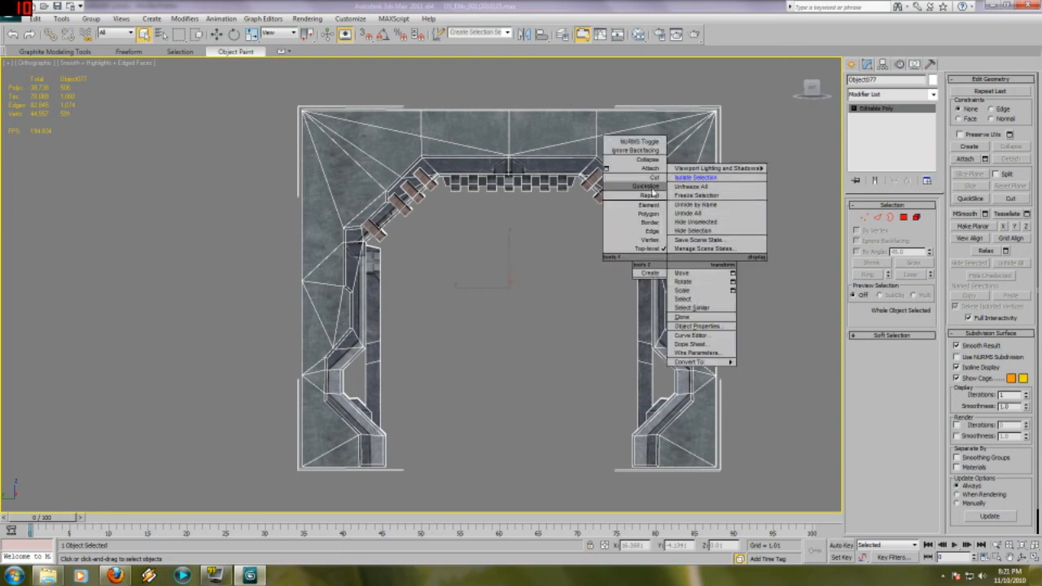
left_click(688, 212)
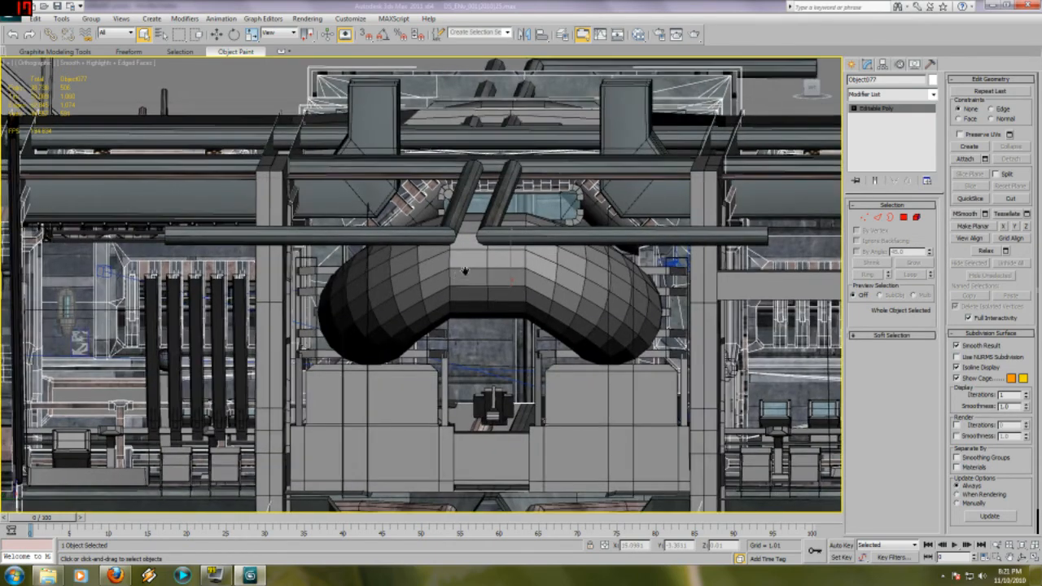
middle_click_drag(464, 271, 461, 284)
left_click(127, 255)
key("z")
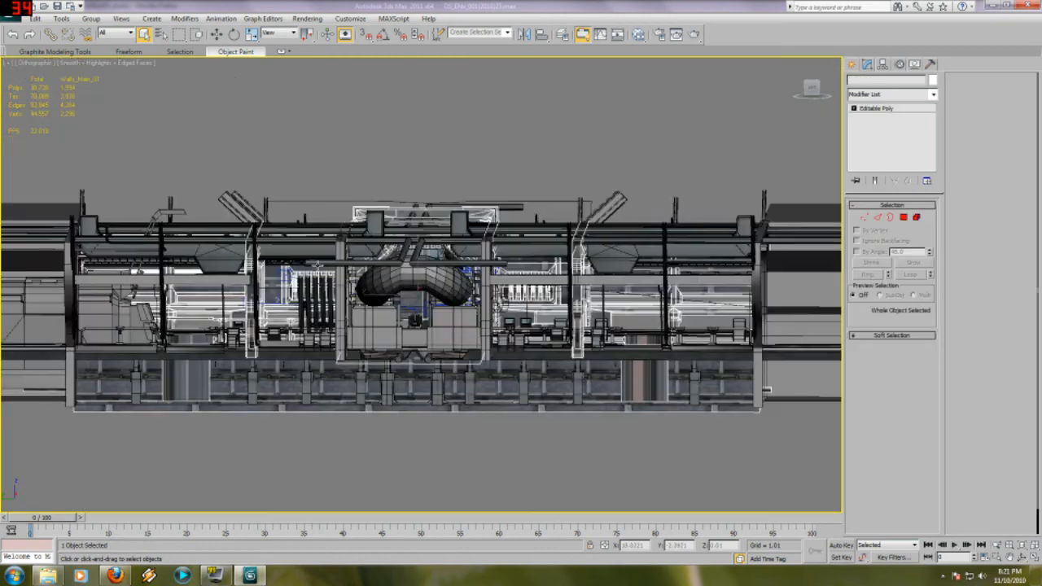
scroll(527, 306, "up", 5)
- Undo the recent view changes to return to a perspective view of the environment
key("shift+z")
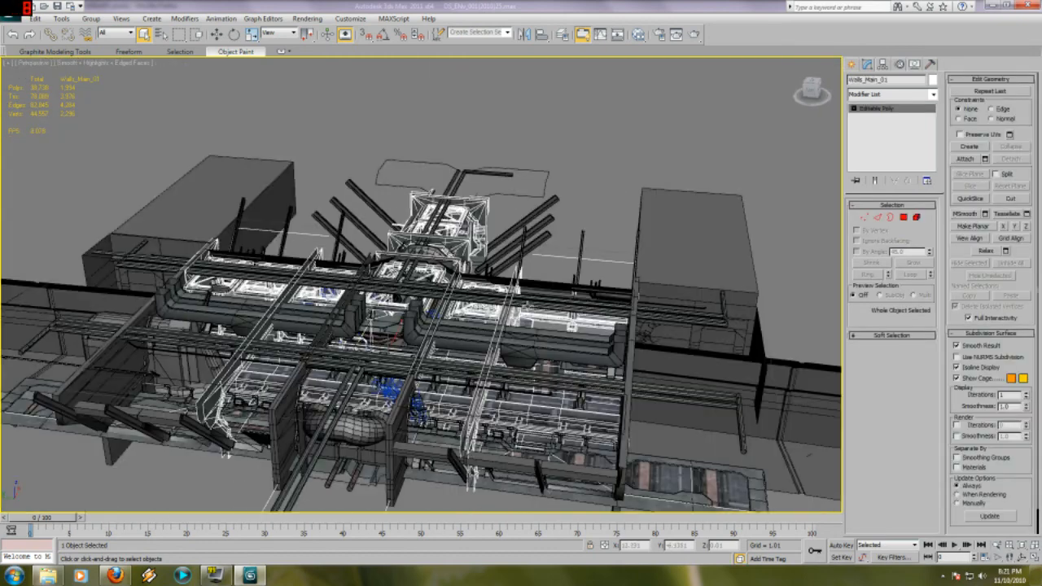
key("shift+z")
key("shift+z")
key("shift+z")
key("shift+z")
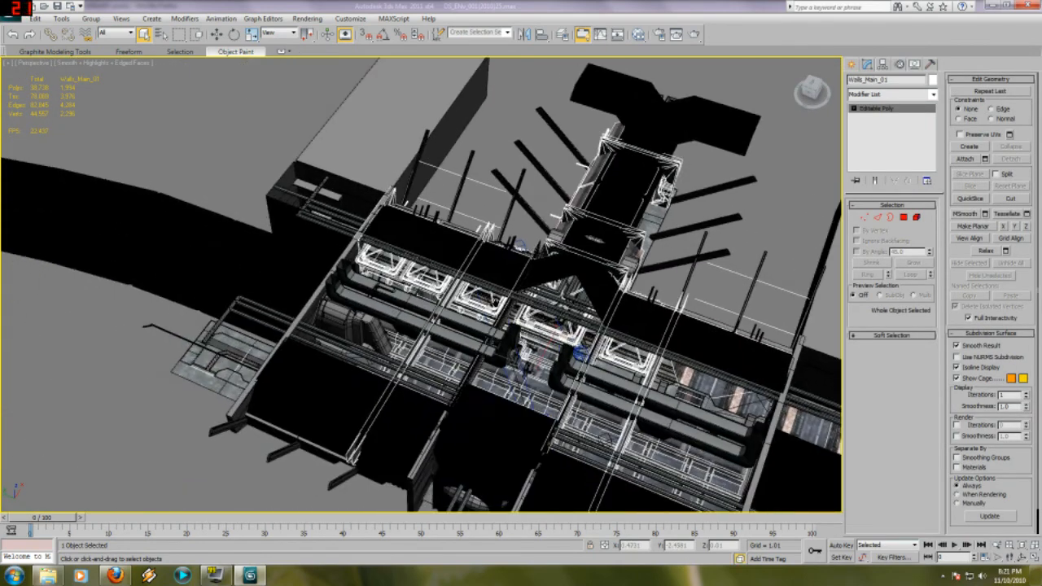
- Open the camera selection for the viewport and highlight Camera006
key("c")
key("Down")
key("Down")
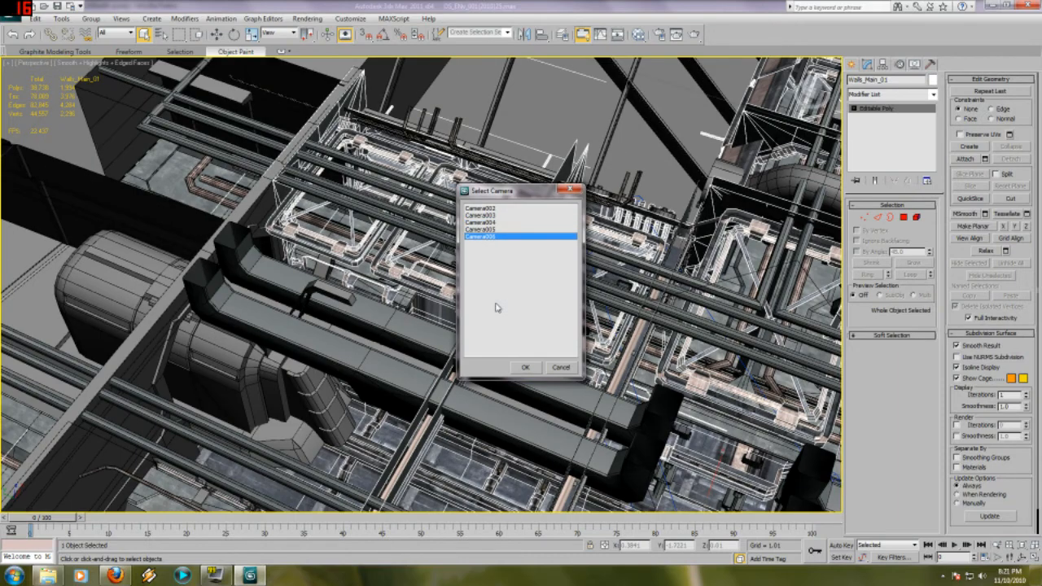